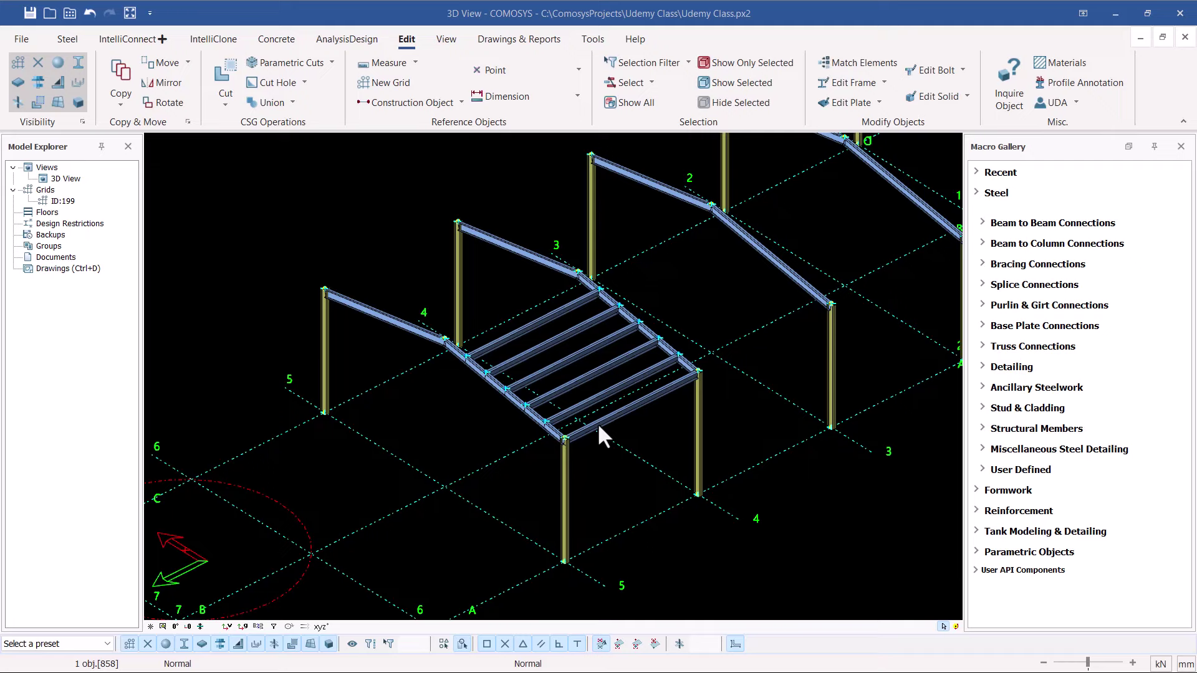
Step: Delete the selected red dashed construction circle and confirm the prompt
{"action": "scroll", "coordinate": [589, 339], "scroll_direction": "down", "scroll_amount": 3}
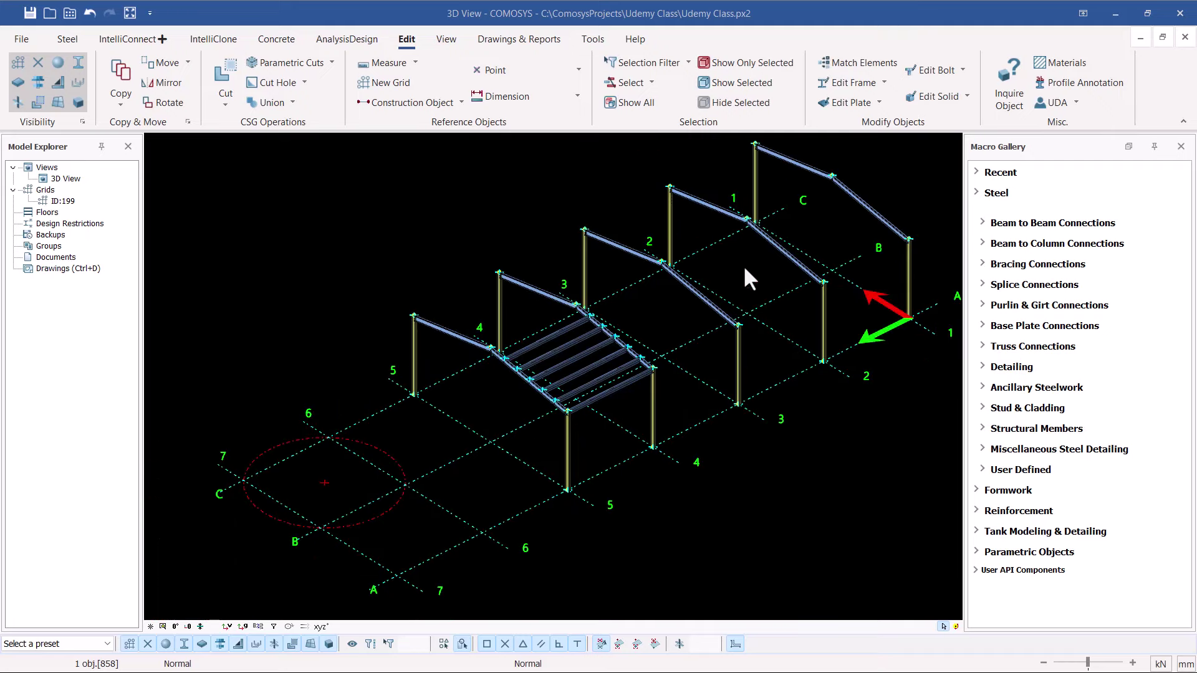
{"action": "scroll", "coordinate": [390, 492], "scroll_direction": "up", "scroll_amount": 3}
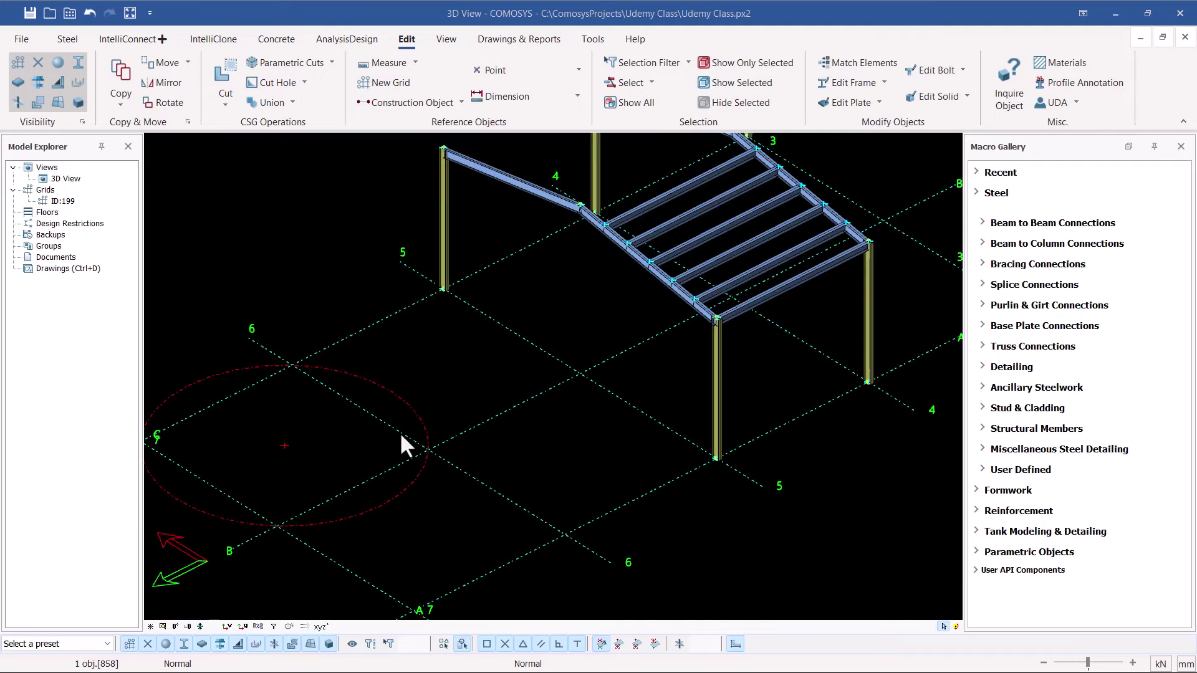
{"action": "right_click", "coordinate": [403, 399]}
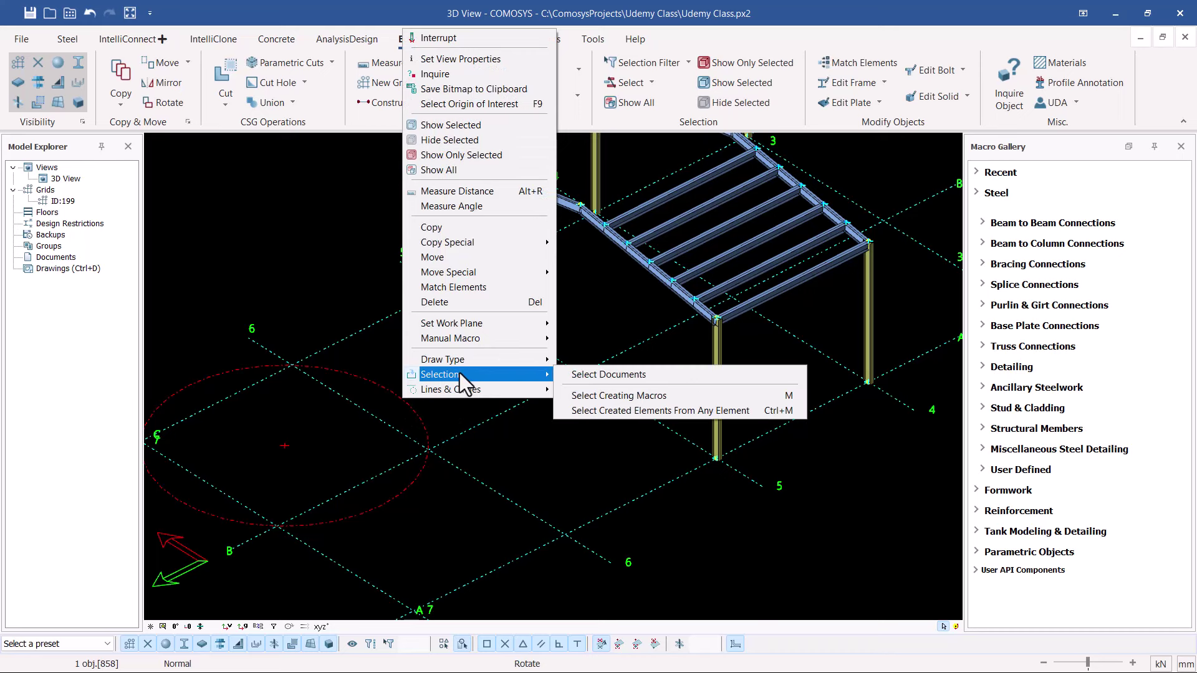
{"action": "left_click", "coordinate": [448, 303]}
{"action": "left_click", "coordinate": [533, 392]}
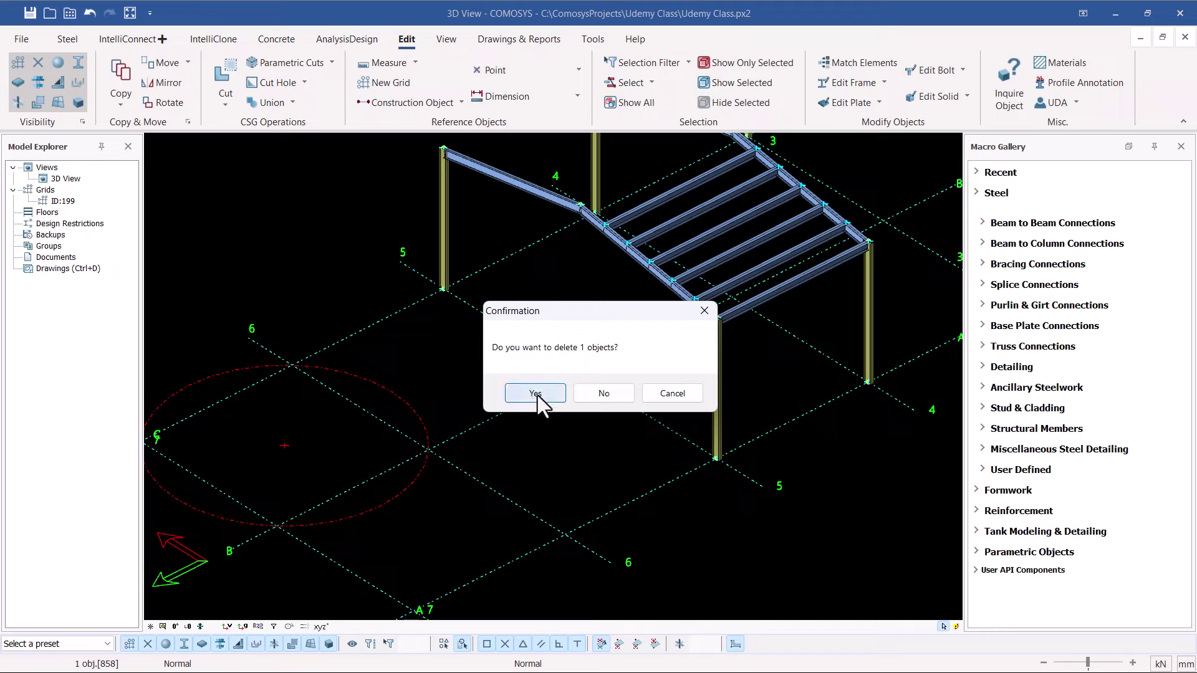
Step: Zoom and pan to inspect a beam-column corner of the frame
{"action": "scroll", "coordinate": [625, 318], "scroll_direction": "up", "scroll_amount": 3}
{"action": "scroll", "coordinate": [705, 315], "scroll_direction": "up", "scroll_amount": 8}
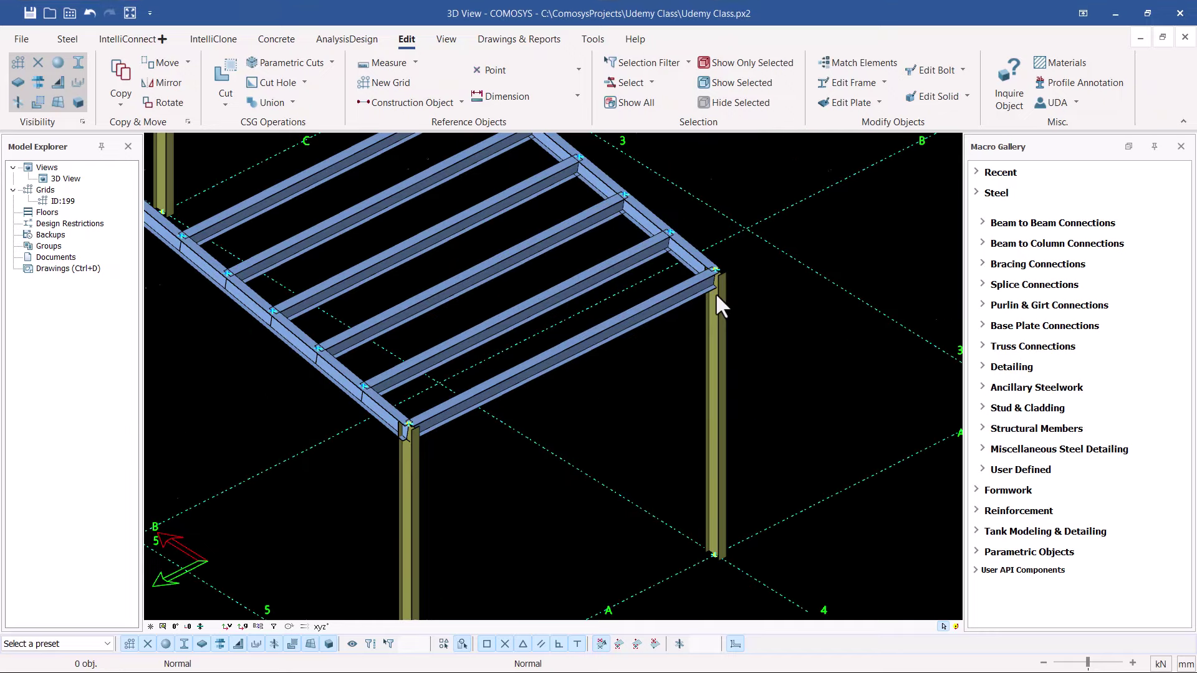
{"action": "scroll", "coordinate": [714, 277], "scroll_direction": "up", "scroll_amount": 2}
{"action": "scroll", "coordinate": [714, 277], "scroll_direction": "up", "scroll_amount": 3}
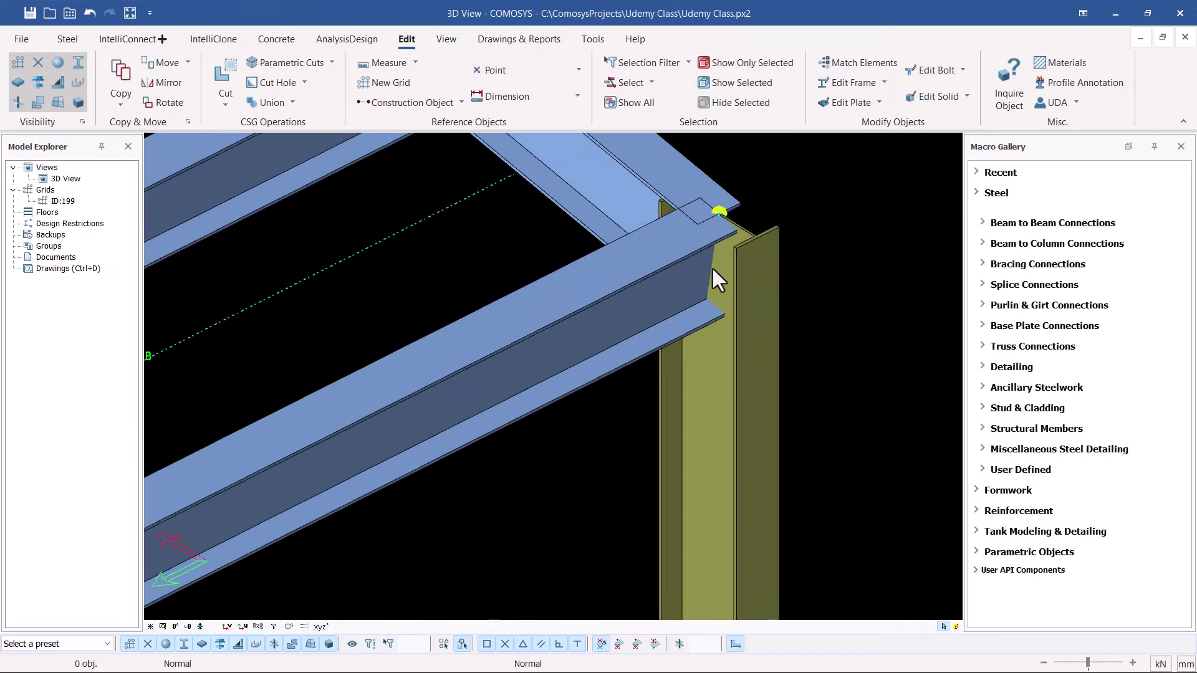
{"action": "middle_click_drag", "start_coordinate": [584, 304], "coordinate": [514, 346]}
{"action": "scroll", "coordinate": [492, 349], "scroll_direction": "down", "scroll_amount": 5}
{"action": "scroll", "coordinate": [499, 356], "scroll_direction": "up", "scroll_amount": 1}
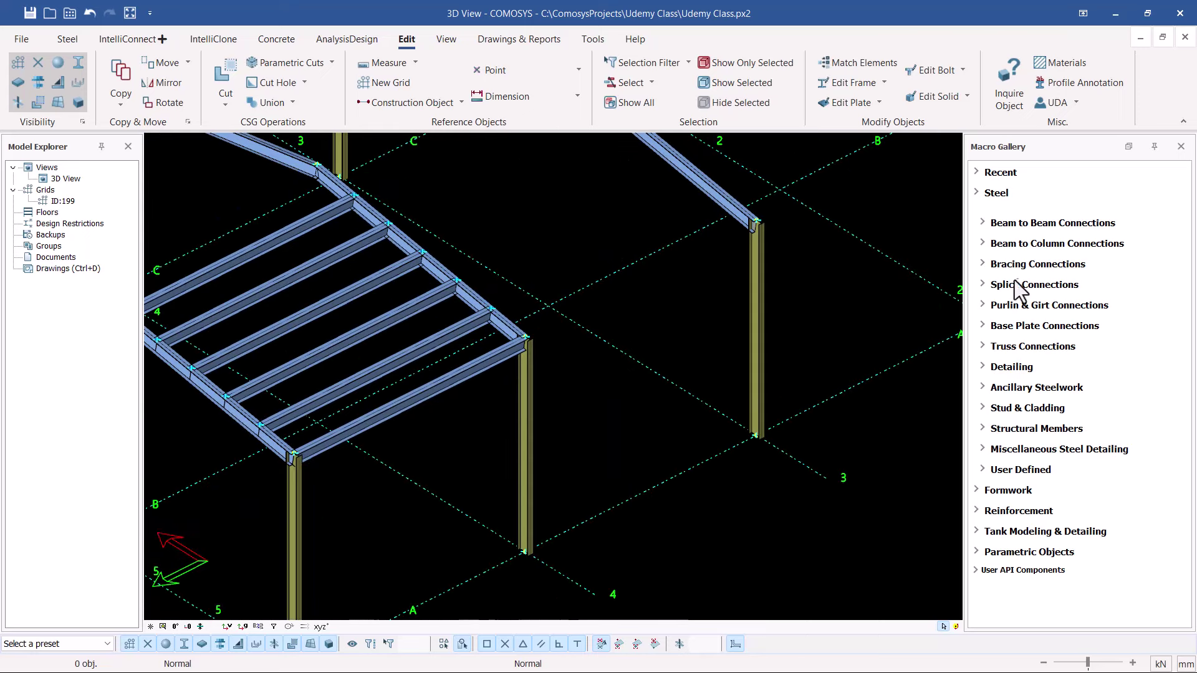
Step: Add a Haunch connection between the first column and its rafter
{"action": "left_click", "coordinate": [981, 243]}
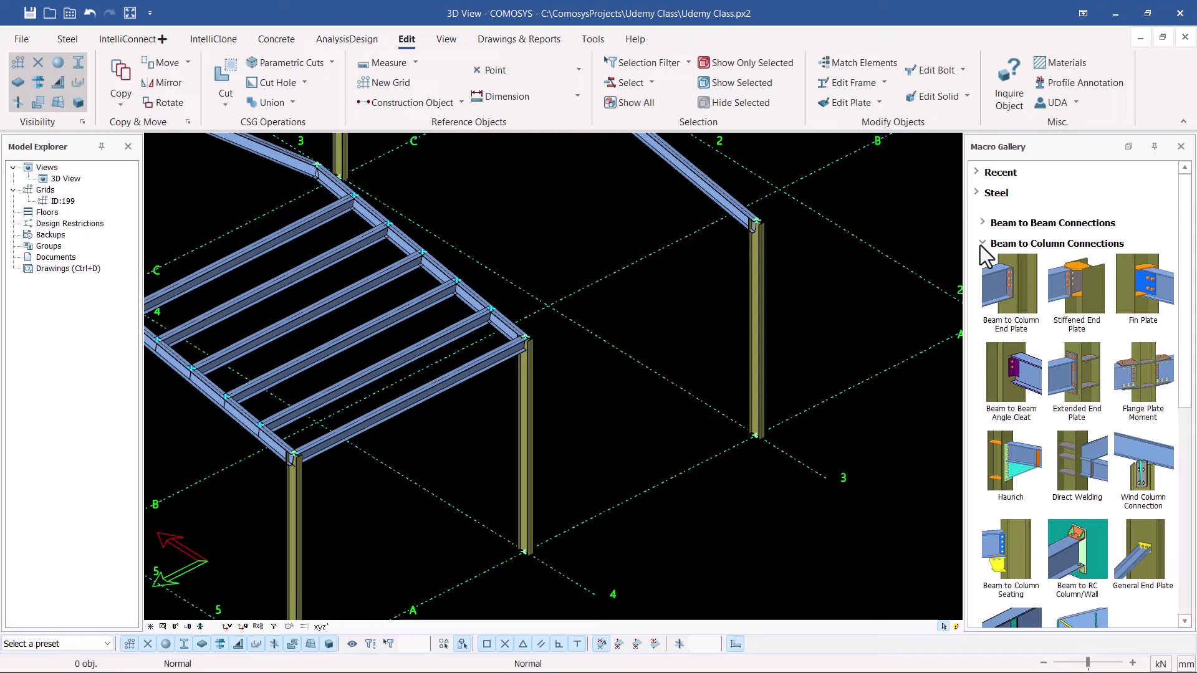
{"action": "left_click", "coordinate": [1016, 469]}
{"action": "scroll", "coordinate": [757, 255], "scroll_direction": "up", "scroll_amount": 3}
{"action": "left_click", "coordinate": [745, 247]}
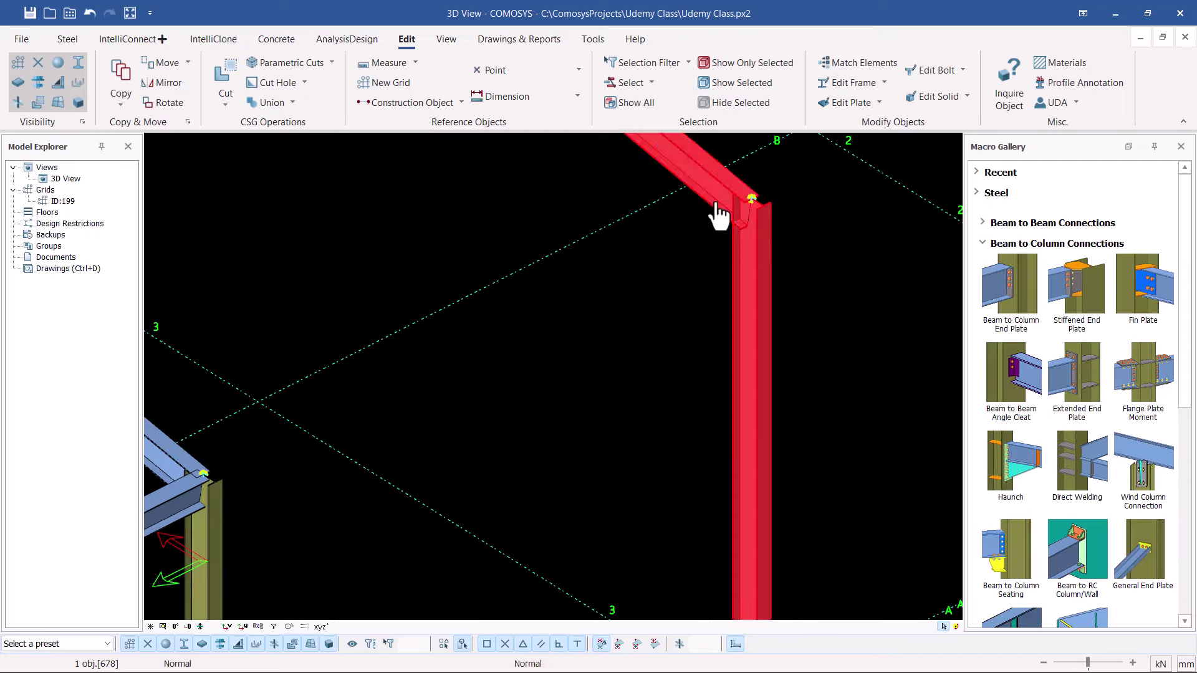
{"action": "left_click", "coordinate": [718, 215]}
{"action": "scroll", "coordinate": [775, 449], "scroll_direction": "down", "scroll_amount": 5}
{"action": "scroll", "coordinate": [542, 230], "scroll_direction": "up", "scroll_amount": 5}
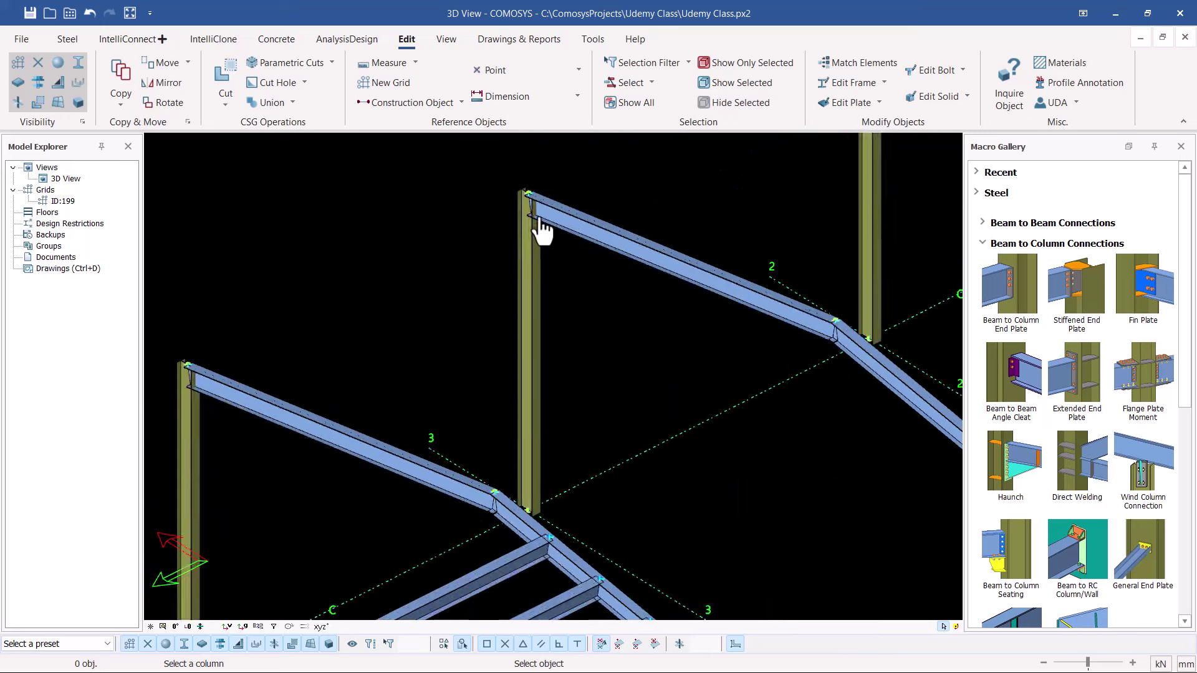
Step: Add the second haunch at the other eave, then interrupt the command and collapse the list
{"action": "left_click", "coordinate": [525, 279]}
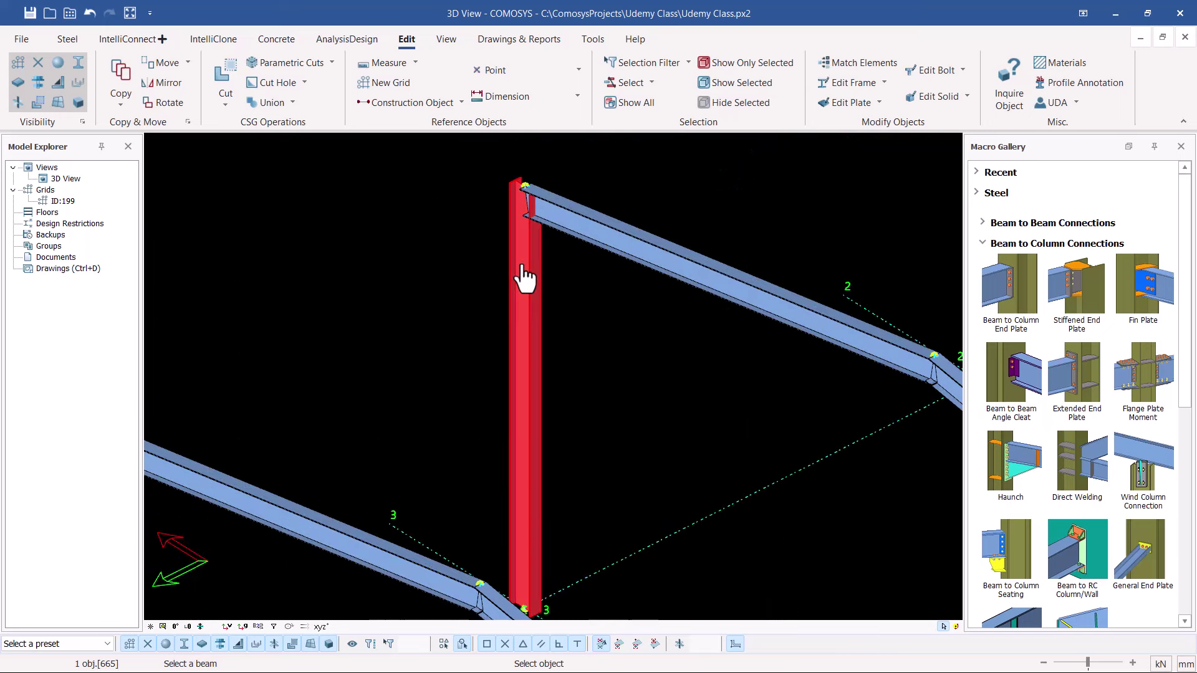
{"action": "left_click", "coordinate": [564, 238]}
{"action": "right_click", "coordinate": [670, 194]}
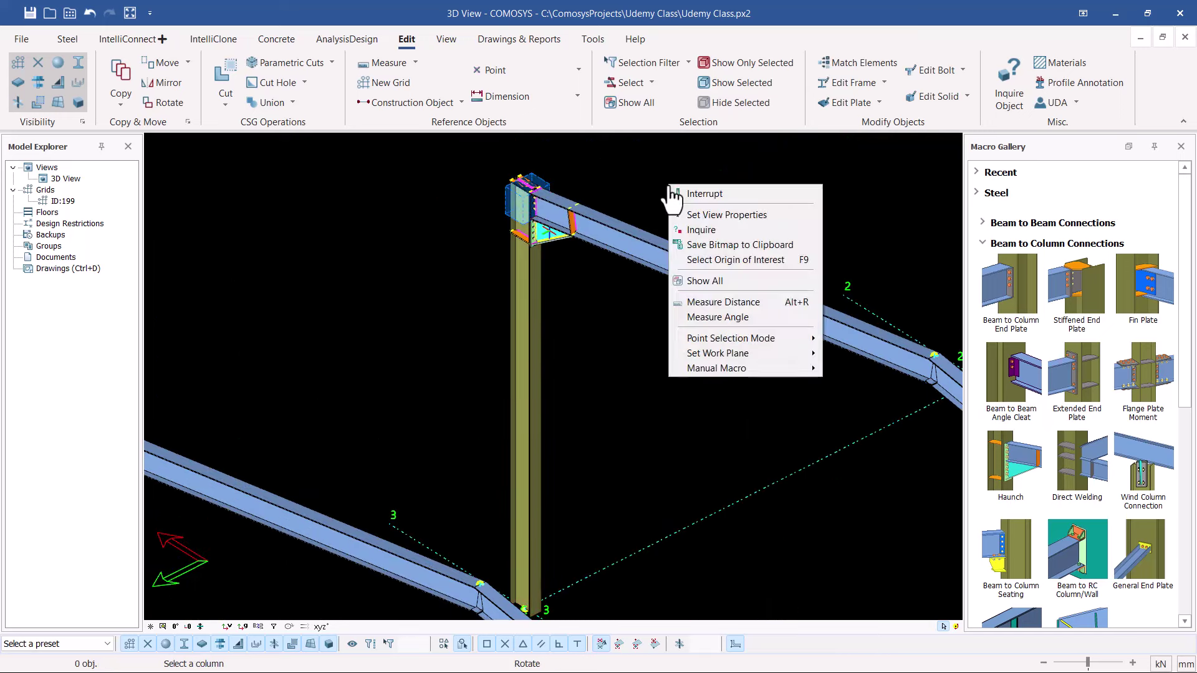
{"action": "left_click", "coordinate": [705, 194]}
{"action": "scroll", "coordinate": [541, 223], "scroll_direction": "down", "scroll_amount": 2}
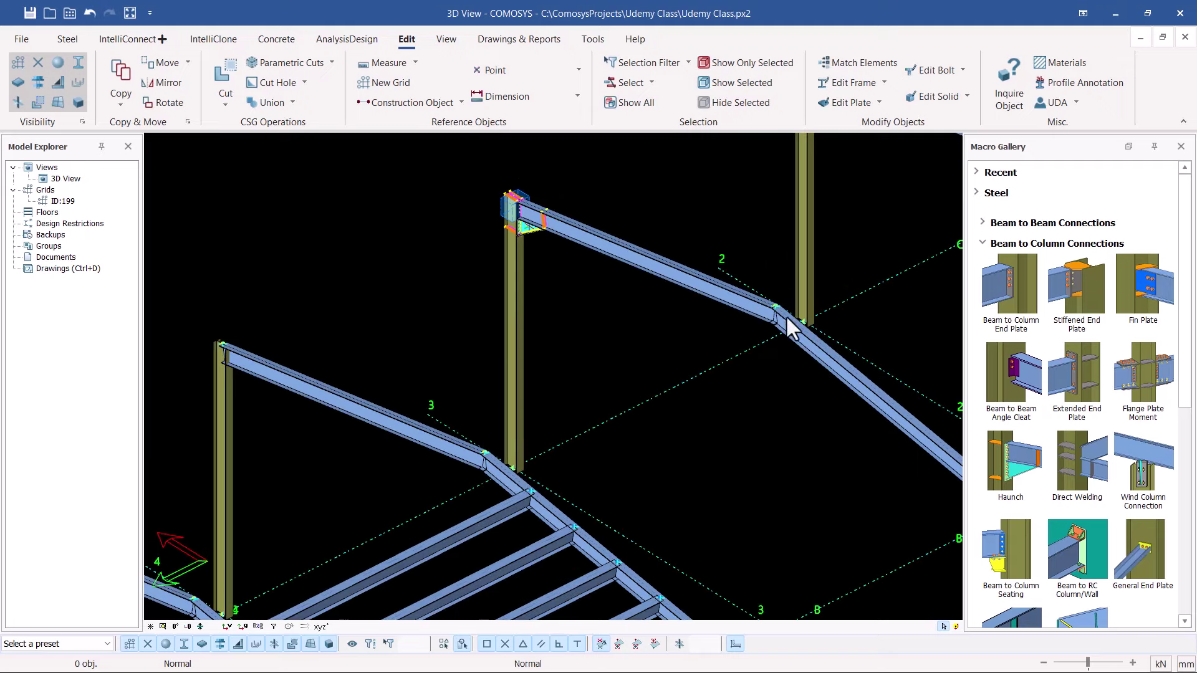
{"action": "scroll", "coordinate": [1085, 399], "scroll_direction": "down", "scroll_amount": 3}
{"action": "scroll", "coordinate": [1112, 492], "scroll_direction": "up", "scroll_amount": 3}
{"action": "left_click", "coordinate": [983, 243]}
Step: Create an Apex Haunch joining the upper rafter to the second rafter at the ridge
{"action": "left_click", "coordinate": [983, 225]}
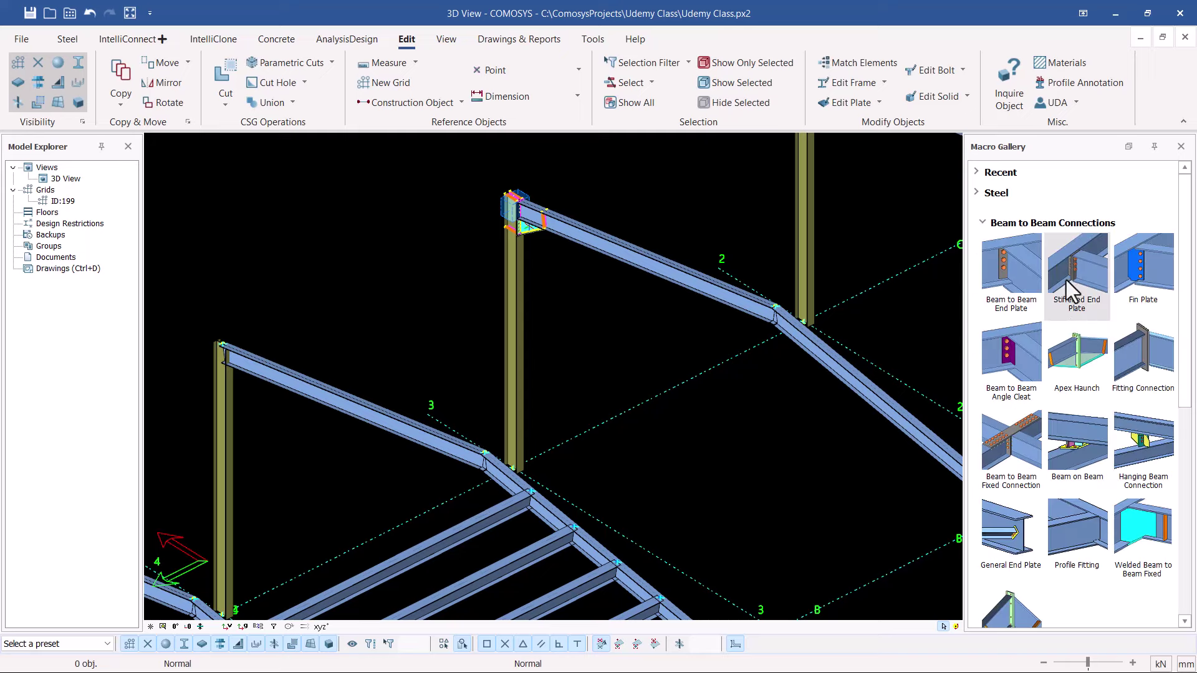
{"action": "left_click", "coordinate": [1082, 368]}
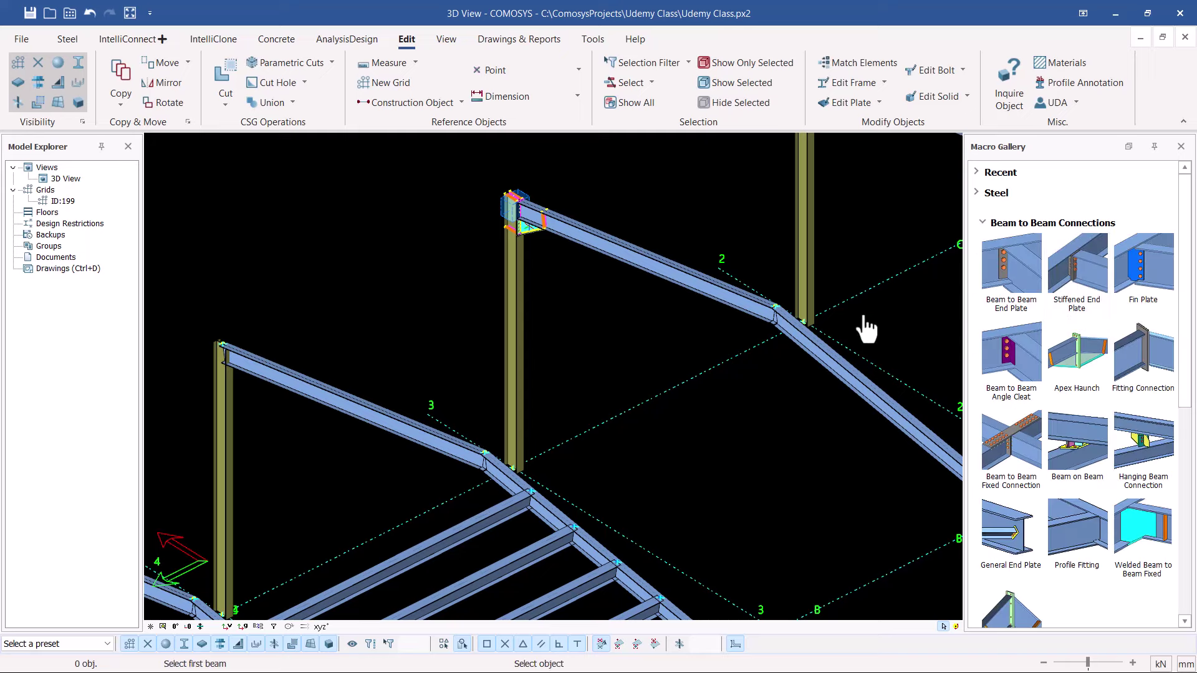
{"action": "left_click", "coordinate": [747, 313]}
{"action": "scroll", "coordinate": [785, 345], "scroll_direction": "up", "scroll_amount": 2}
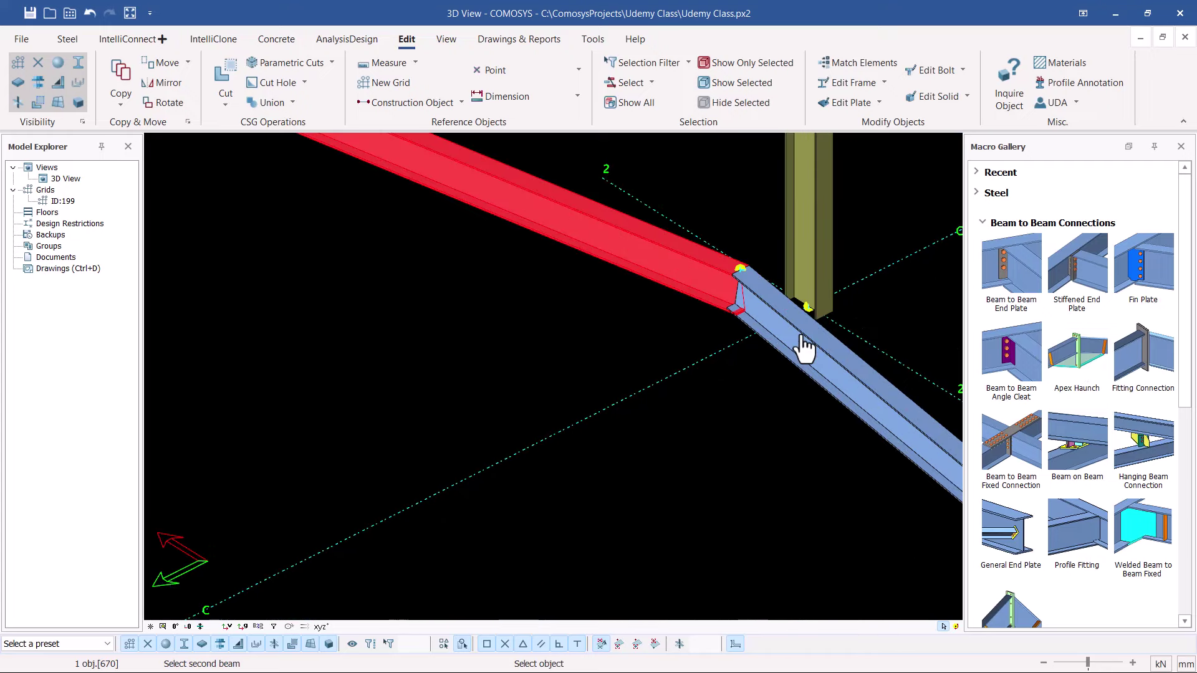
{"action": "left_click", "coordinate": [769, 339]}
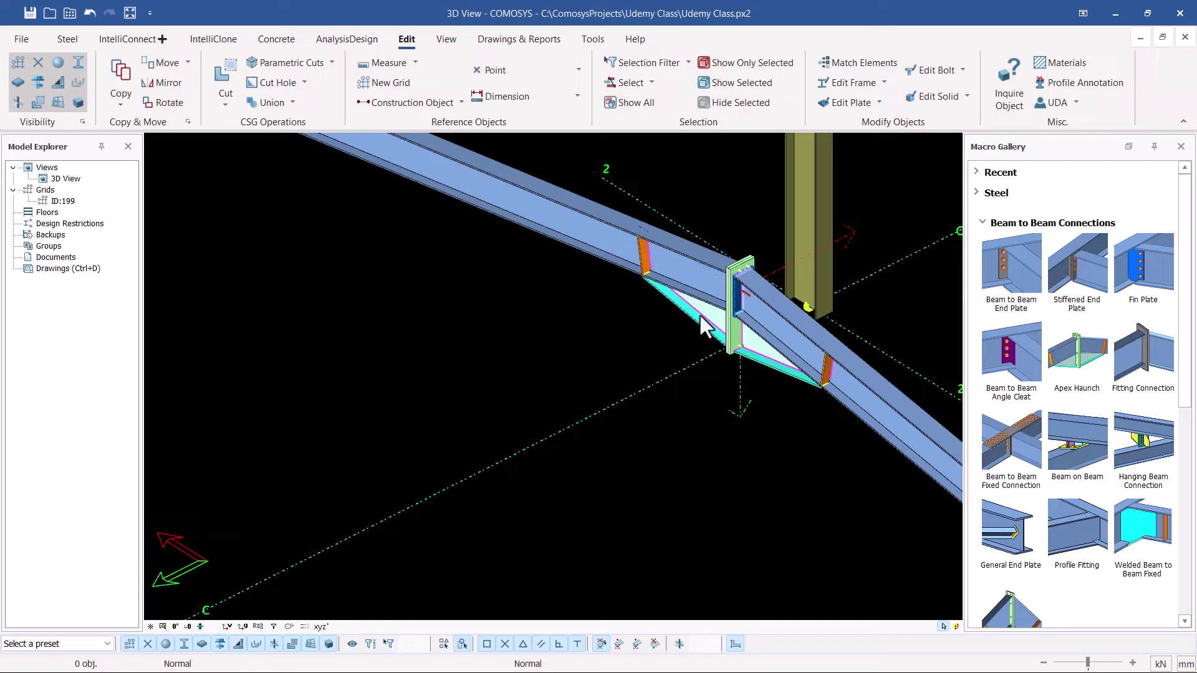
{"action": "scroll", "coordinate": [717, 321], "scroll_direction": "up", "scroll_amount": 4}
{"action": "scroll", "coordinate": [601, 327], "scroll_direction": "down", "scroll_amount": 6}
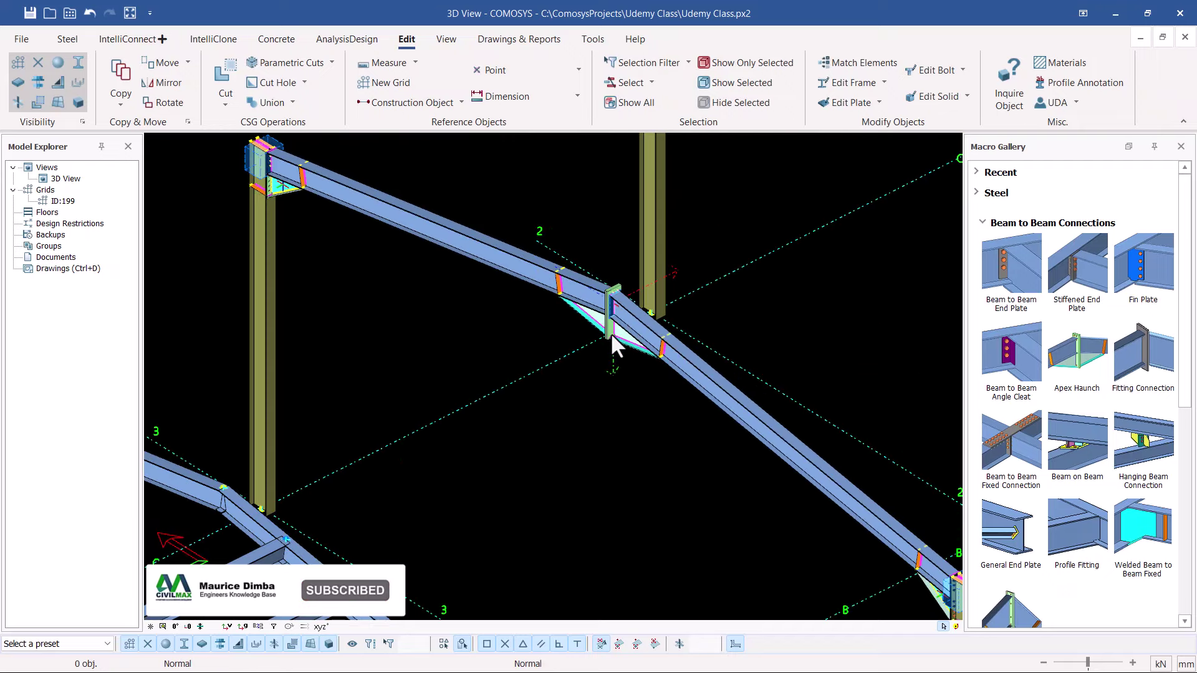
Step: Select the new apex haunch and orbit around it to inspect it
{"action": "left_click", "coordinate": [615, 345]}
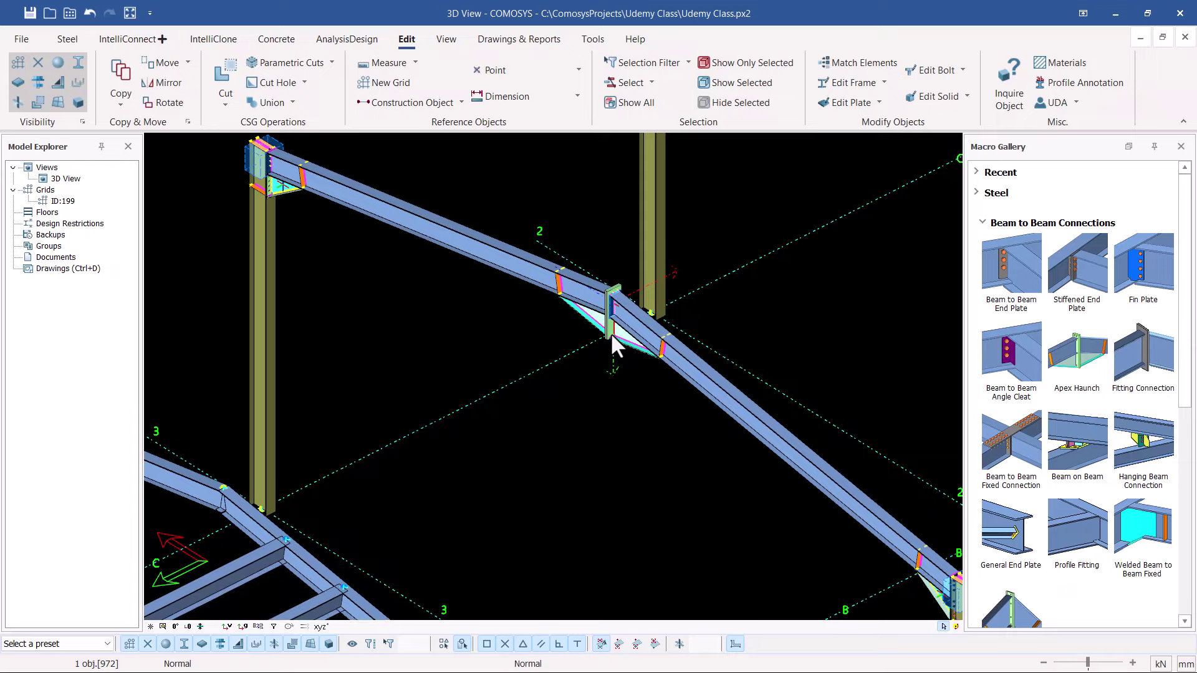
{"action": "middle_click_drag", "start_coordinate": [615, 345], "coordinate": [580, 331]}
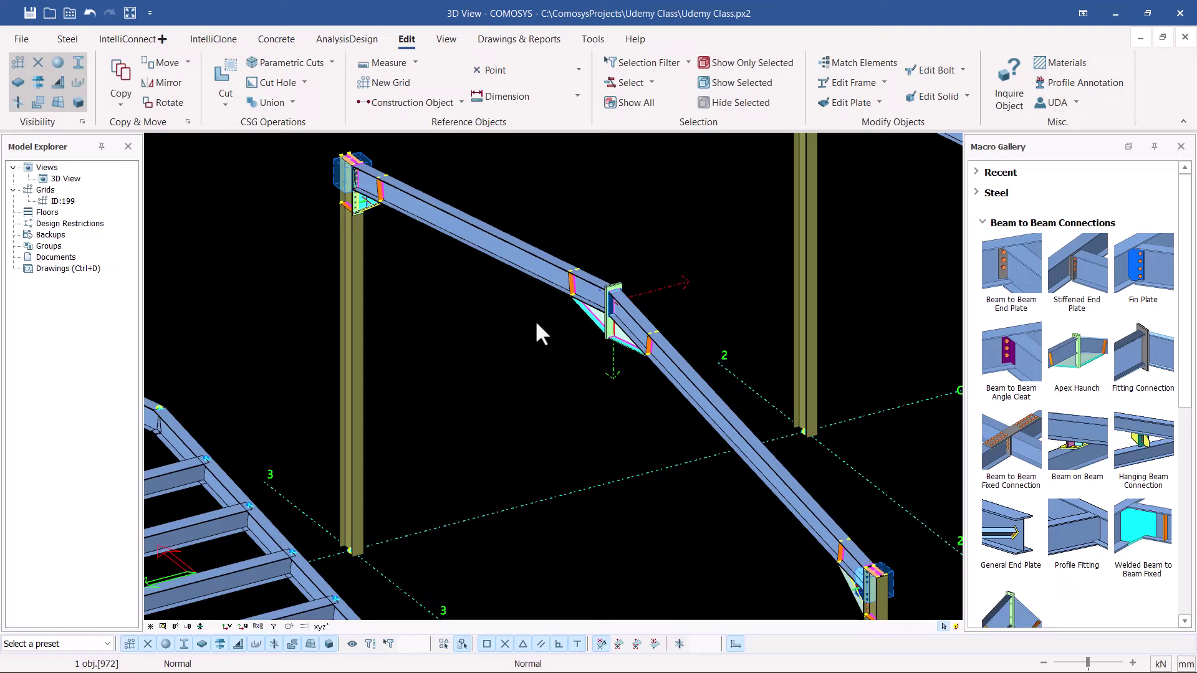
{"action": "scroll", "coordinate": [535, 320], "scroll_direction": "down", "scroll_amount": 2}
{"action": "scroll", "coordinate": [489, 338], "scroll_direction": "down", "scroll_amount": 3}
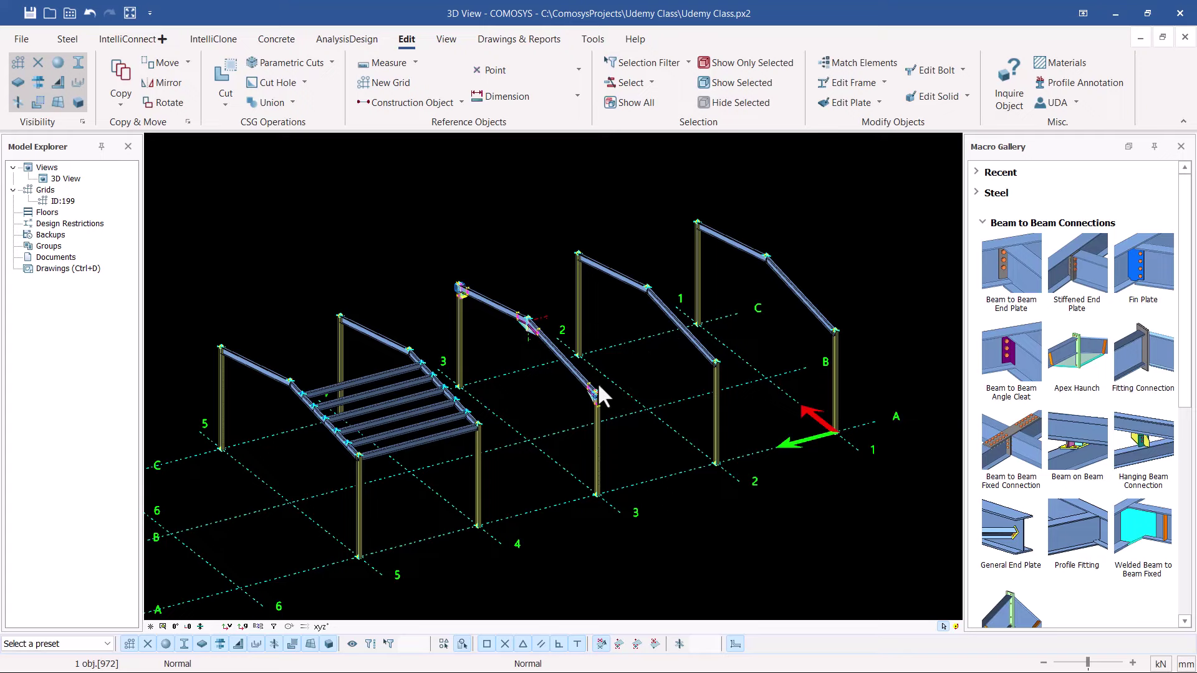
{"action": "scroll", "coordinate": [702, 308], "scroll_direction": "down", "scroll_amount": 1}
{"action": "scroll", "coordinate": [718, 397], "scroll_direction": "up", "scroll_amount": 3}
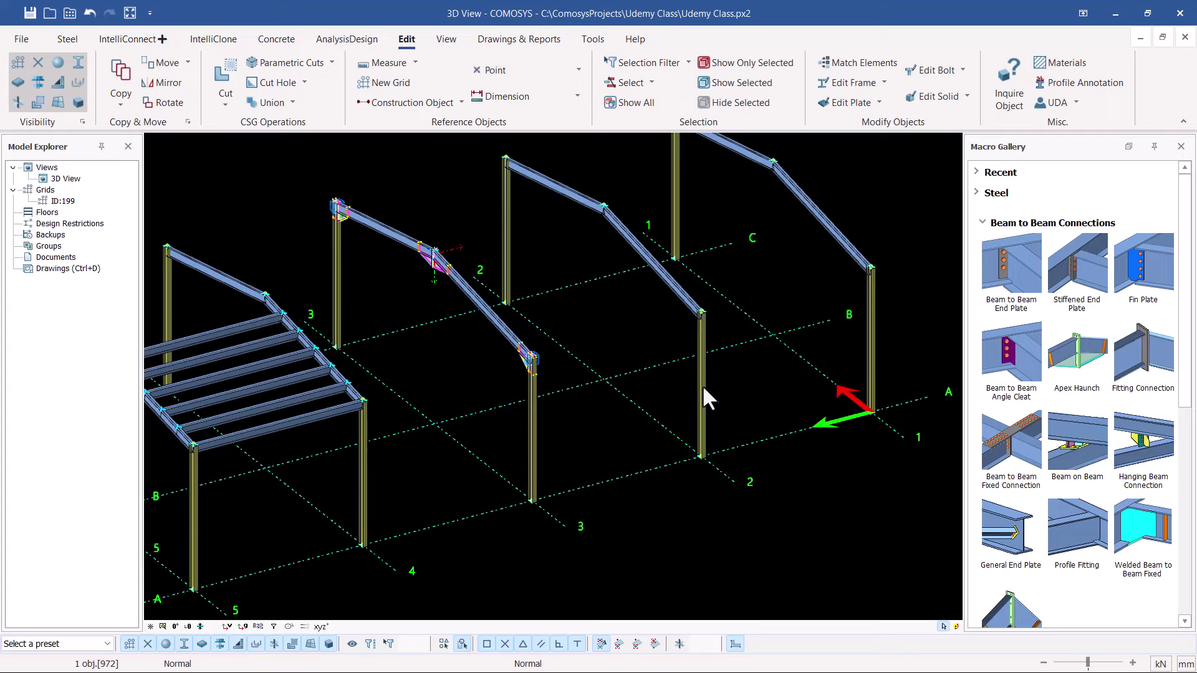
{"action": "left_click", "coordinate": [703, 388]}
{"action": "left_click", "coordinate": [870, 323]}
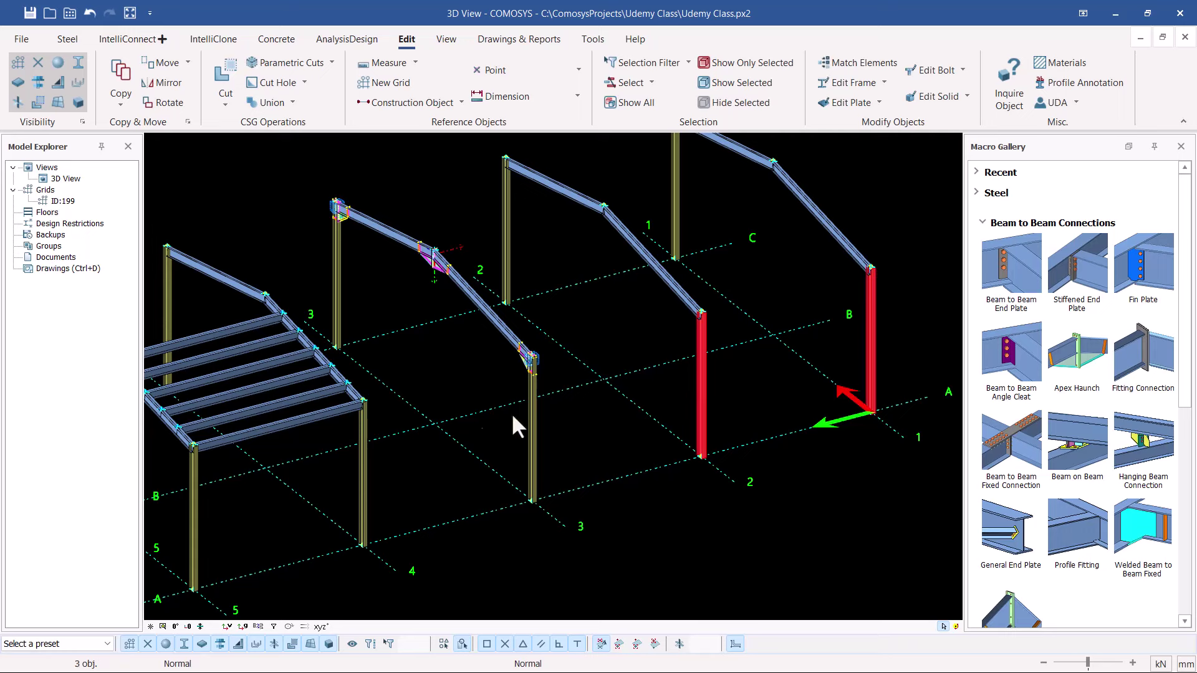
{"action": "left_click", "coordinate": [532, 427]}
{"action": "left_click", "coordinate": [364, 467]}
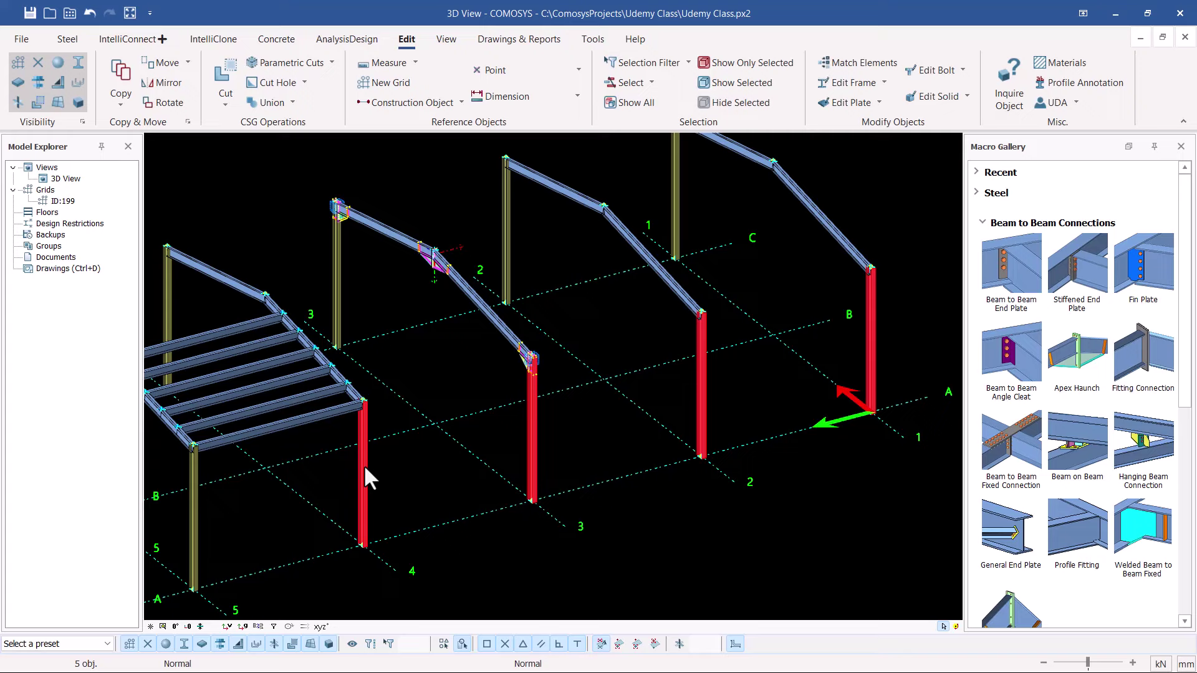
{"action": "left_click", "coordinate": [841, 206]}
{"action": "scroll", "coordinate": [630, 339], "scroll_direction": "down", "scroll_amount": 2}
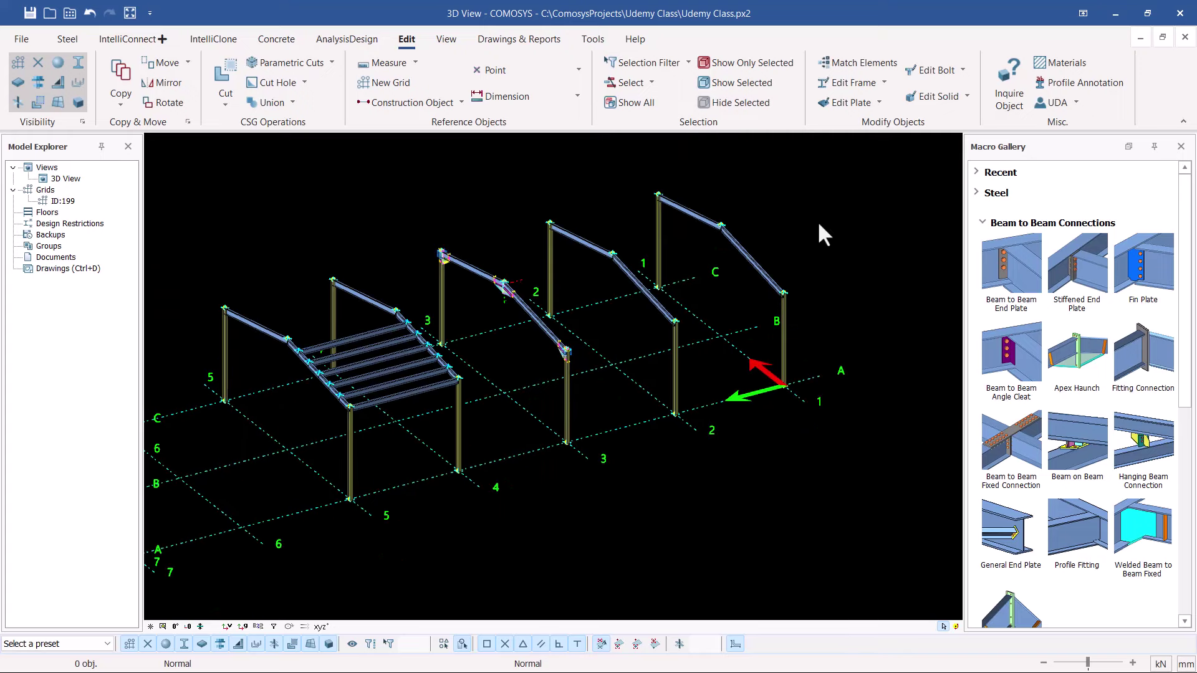
Step: Window-select the entire model and move the Grouped Object Selection summary clear of the frame
{"action": "left_click_drag", "start_coordinate": [849, 183], "coordinate": [206, 487]}
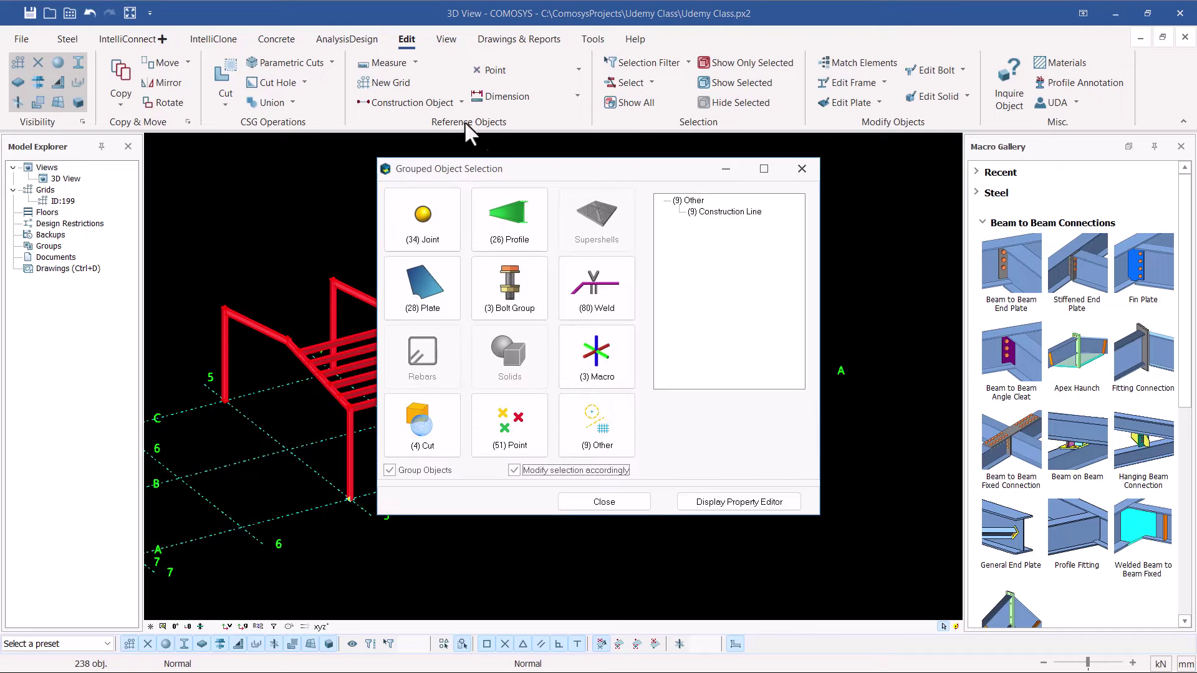
{"action": "left_click_drag", "start_coordinate": [541, 169], "coordinate": [743, 121]}
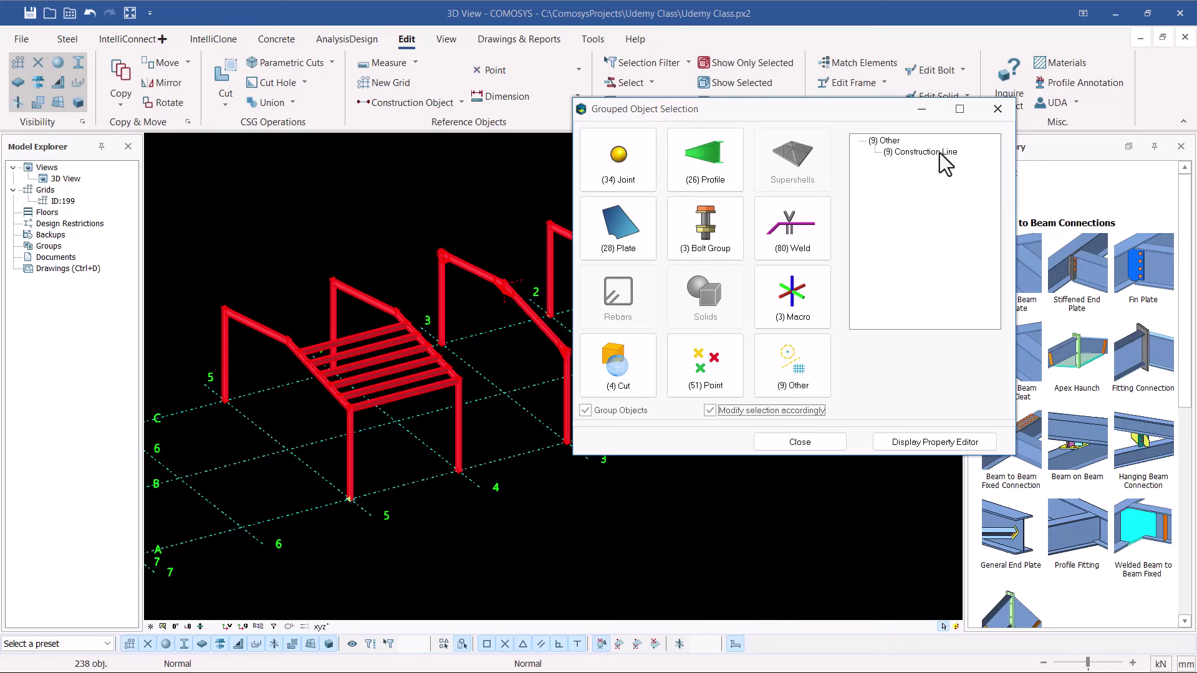
Step: Pick the (2) D22 bolt groups in Grouped Object Selection and open their shared properties
{"action": "left_click", "coordinate": [709, 159]}
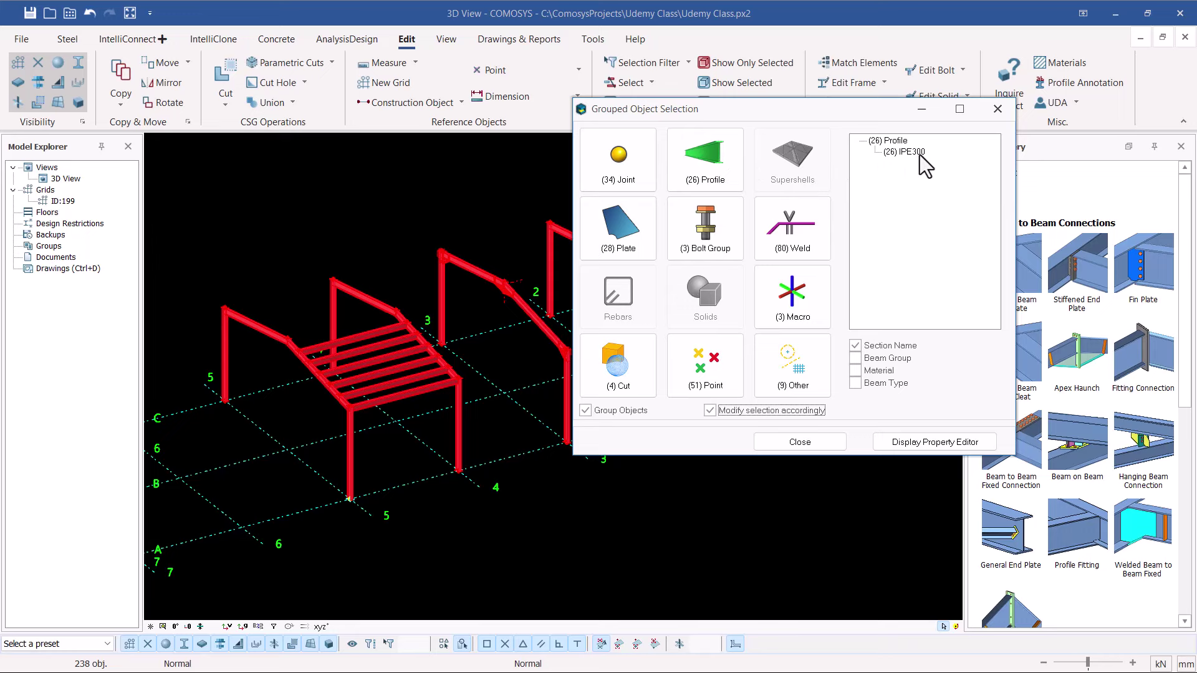
{"action": "left_click", "coordinate": [720, 234]}
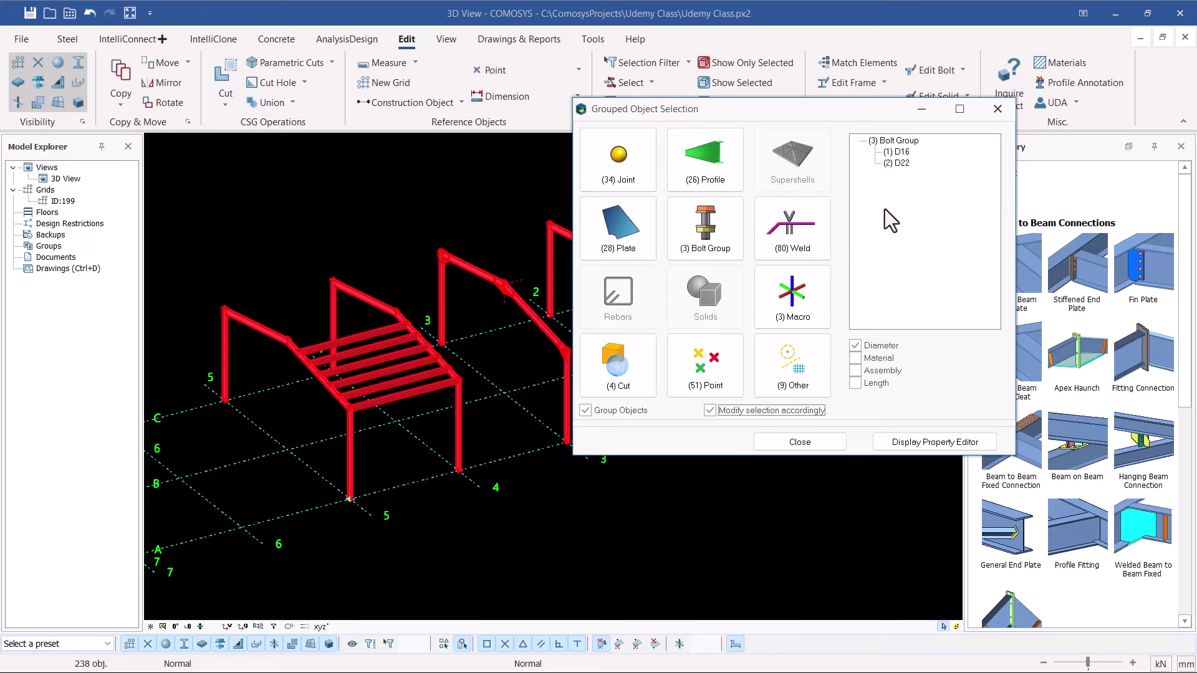
{"action": "left_click", "coordinate": [904, 164]}
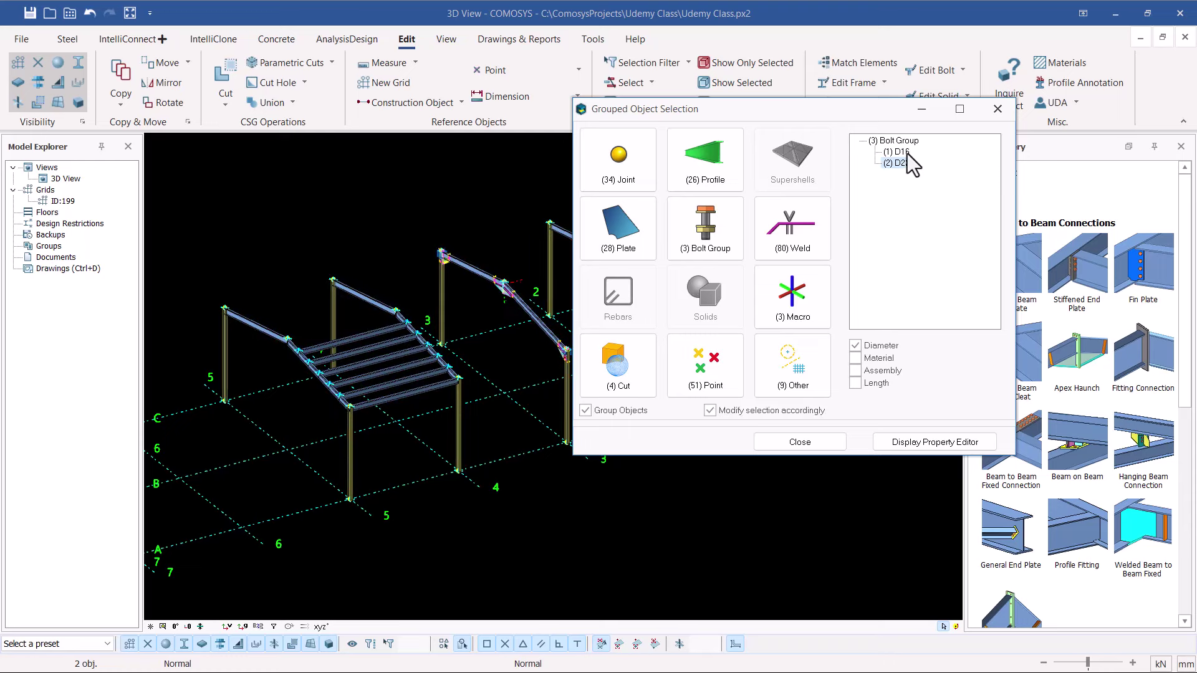
{"action": "left_click", "coordinate": [907, 153]}
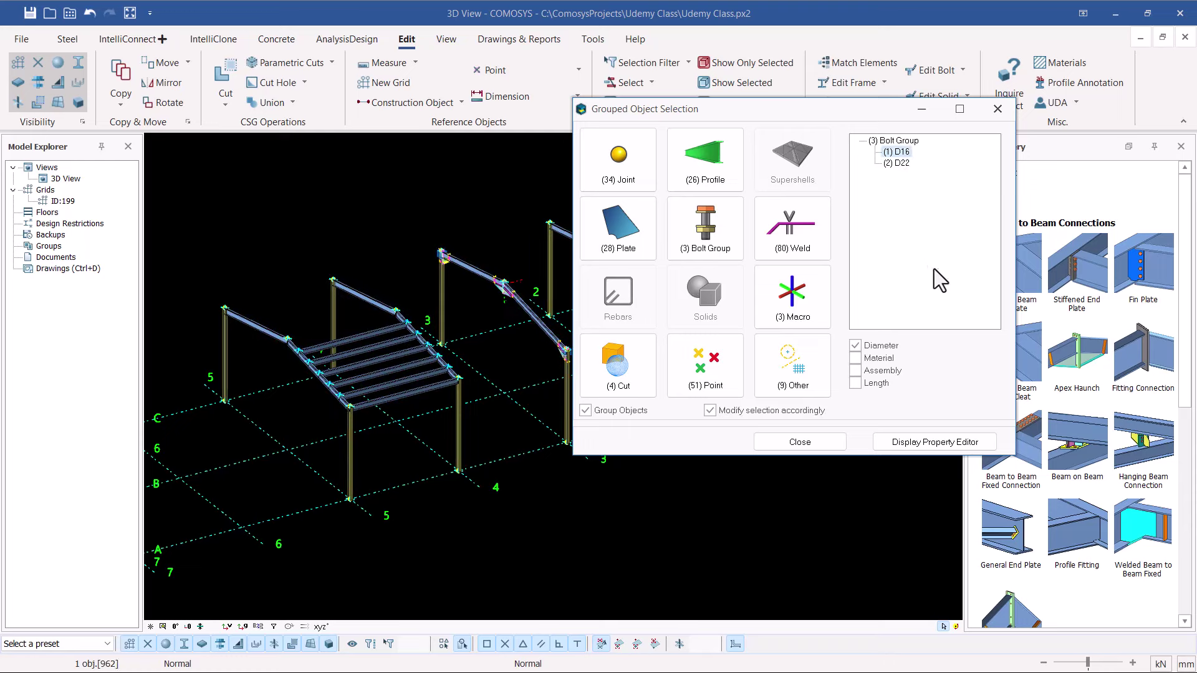
{"action": "left_click", "coordinate": [900, 164]}
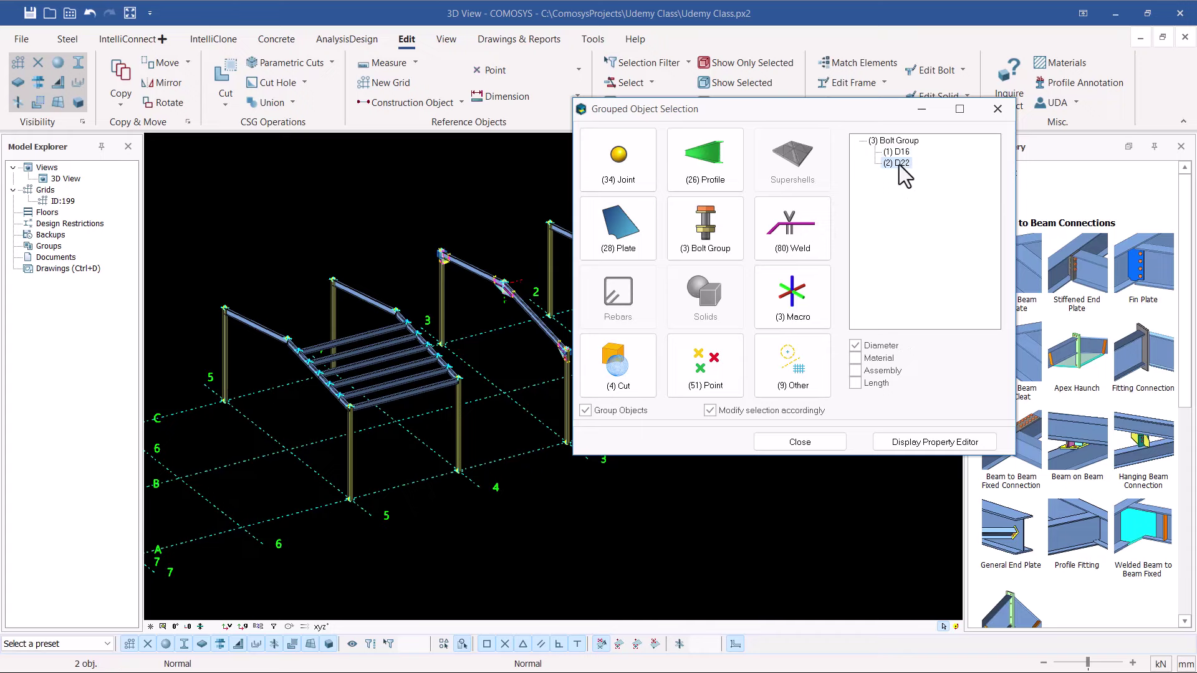
{"action": "double_click", "coordinate": [900, 163]}
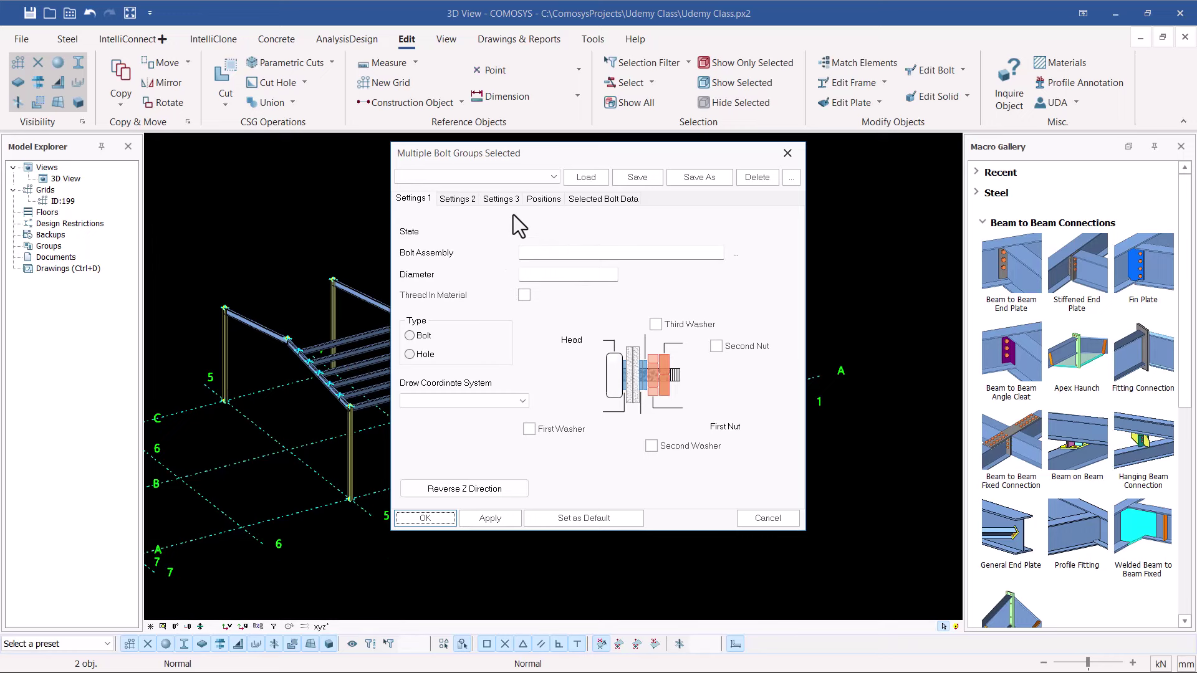
Step: Check the bolt Diameter field, then close Multiple Bolt Groups Selected unchanged
{"action": "left_click", "coordinate": [537, 275]}
{"action": "left_click", "coordinate": [787, 154]}
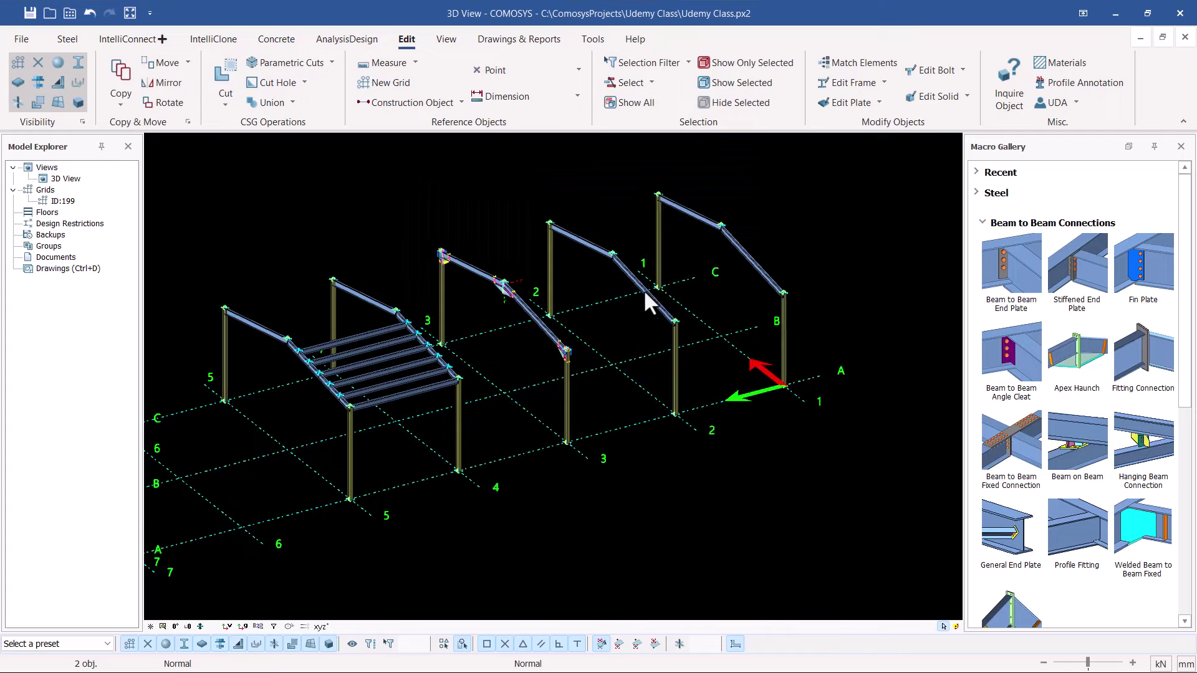
Step: Click a column and a rafter, then window-select the whole frame for the grouped breakdown
{"action": "scroll", "coordinate": [569, 377], "scroll_direction": "up", "scroll_amount": 2}
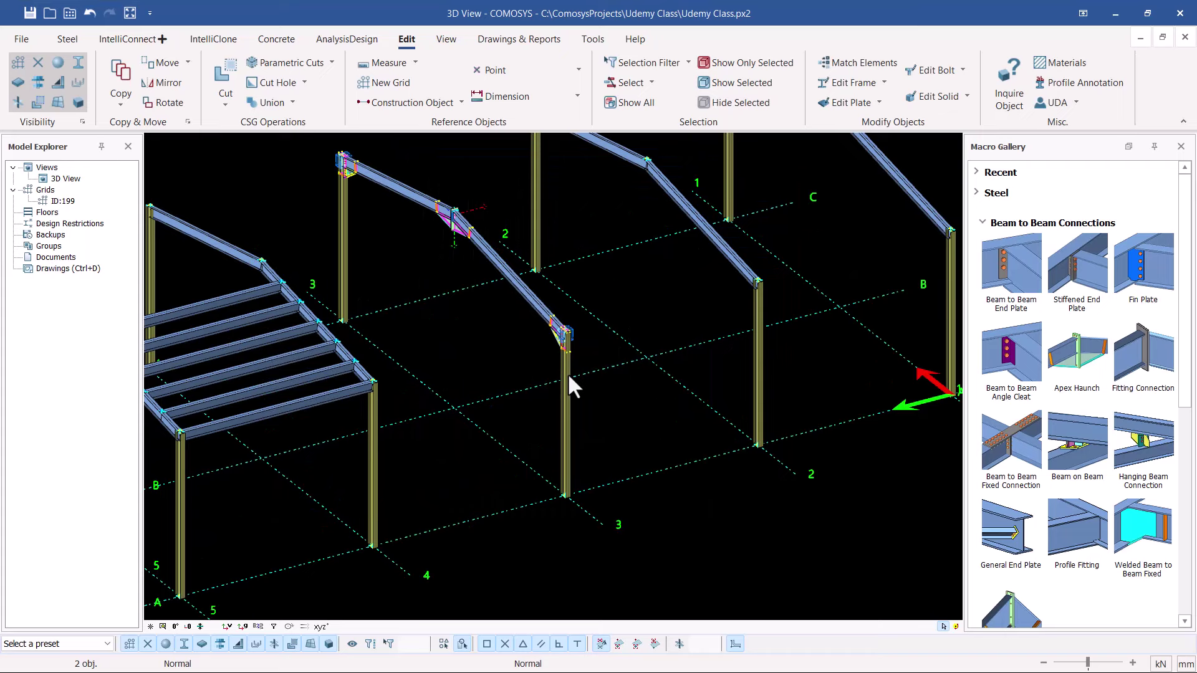
{"action": "scroll", "coordinate": [567, 372], "scroll_direction": "down", "scroll_amount": 2}
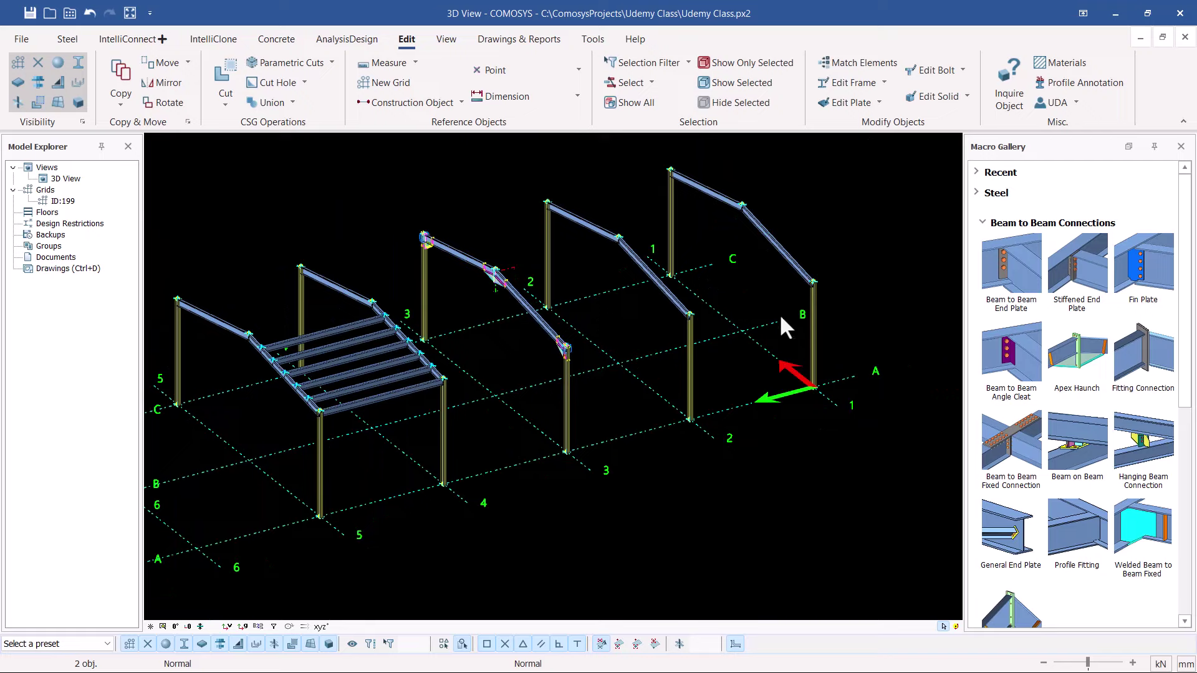
{"action": "scroll", "coordinate": [570, 374], "scroll_direction": "up", "scroll_amount": 2}
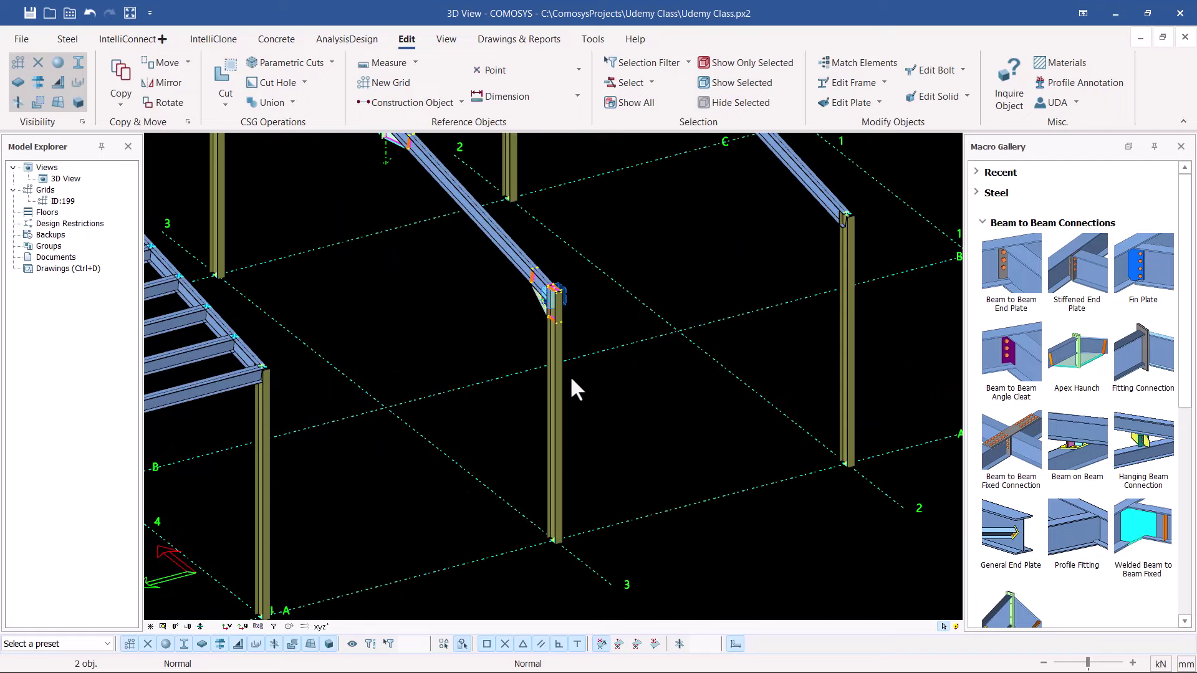
{"action": "scroll", "coordinate": [570, 375], "scroll_direction": "down", "scroll_amount": 1}
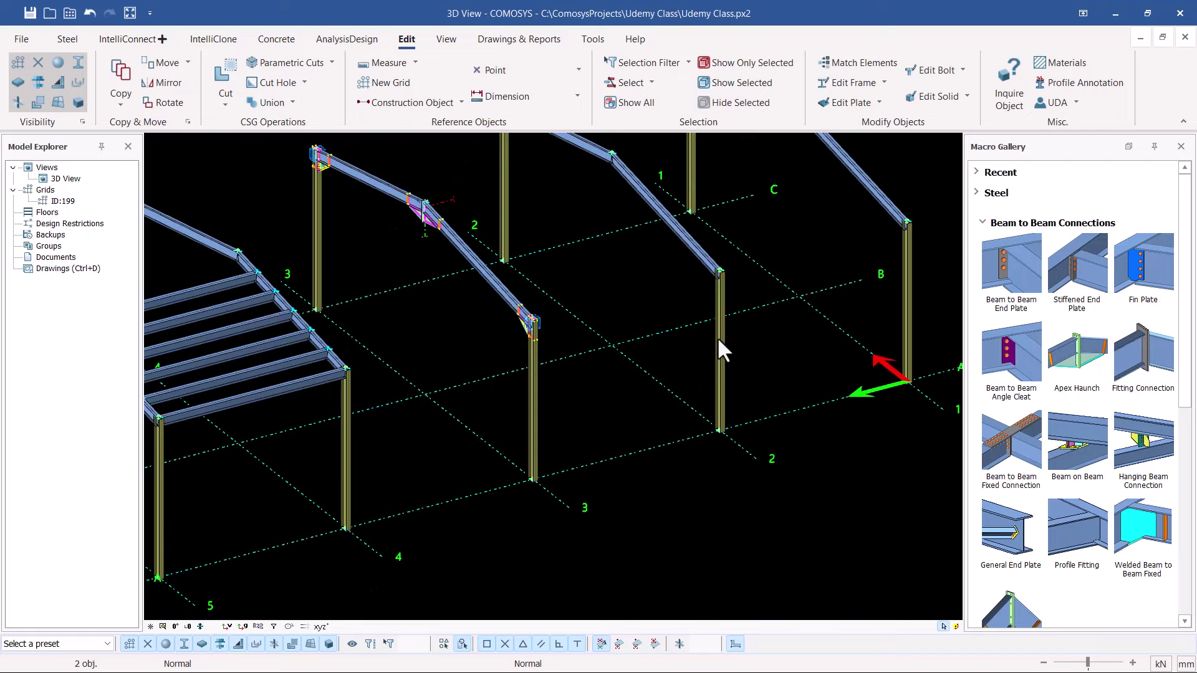
{"action": "left_click", "coordinate": [719, 341]}
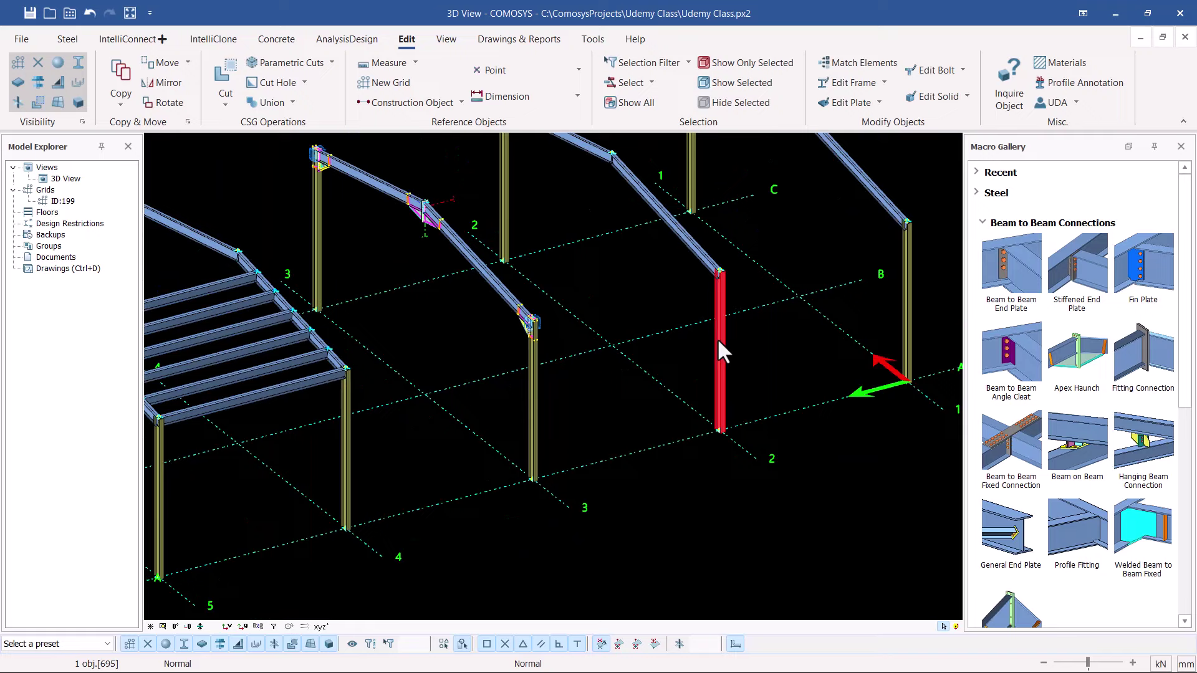
{"action": "left_click", "coordinate": [682, 238]}
{"action": "scroll", "coordinate": [588, 316], "scroll_direction": "down", "scroll_amount": 3}
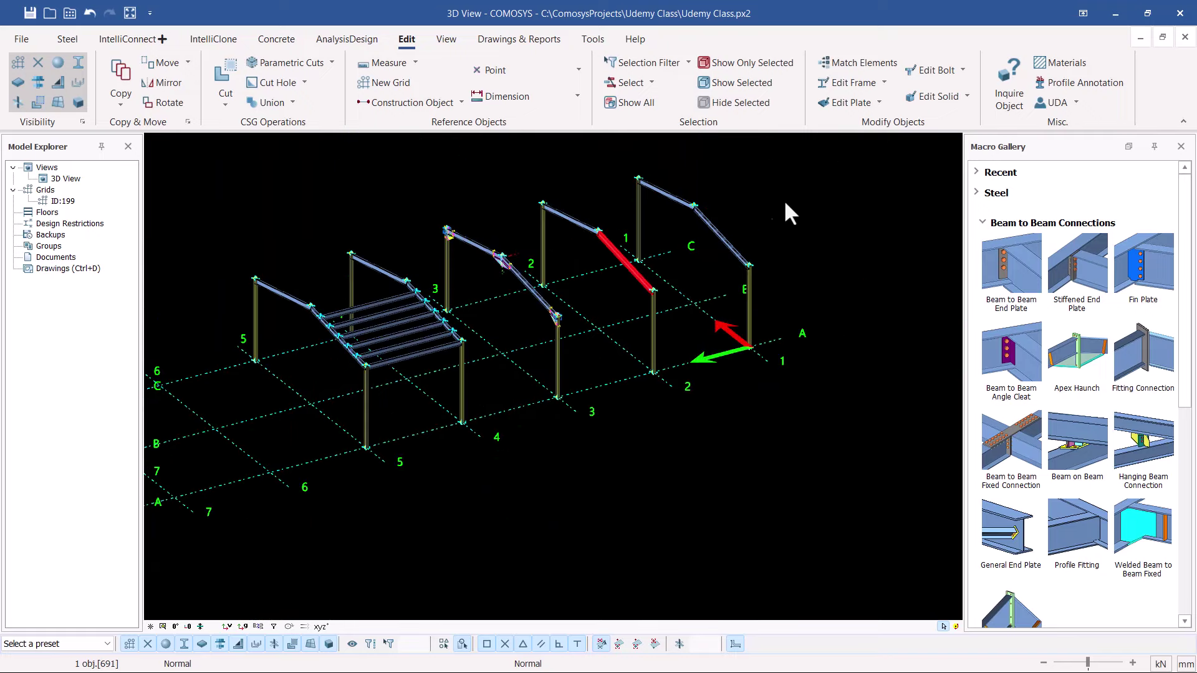
{"action": "left_click_drag", "start_coordinate": [810, 173], "coordinate": [224, 477]}
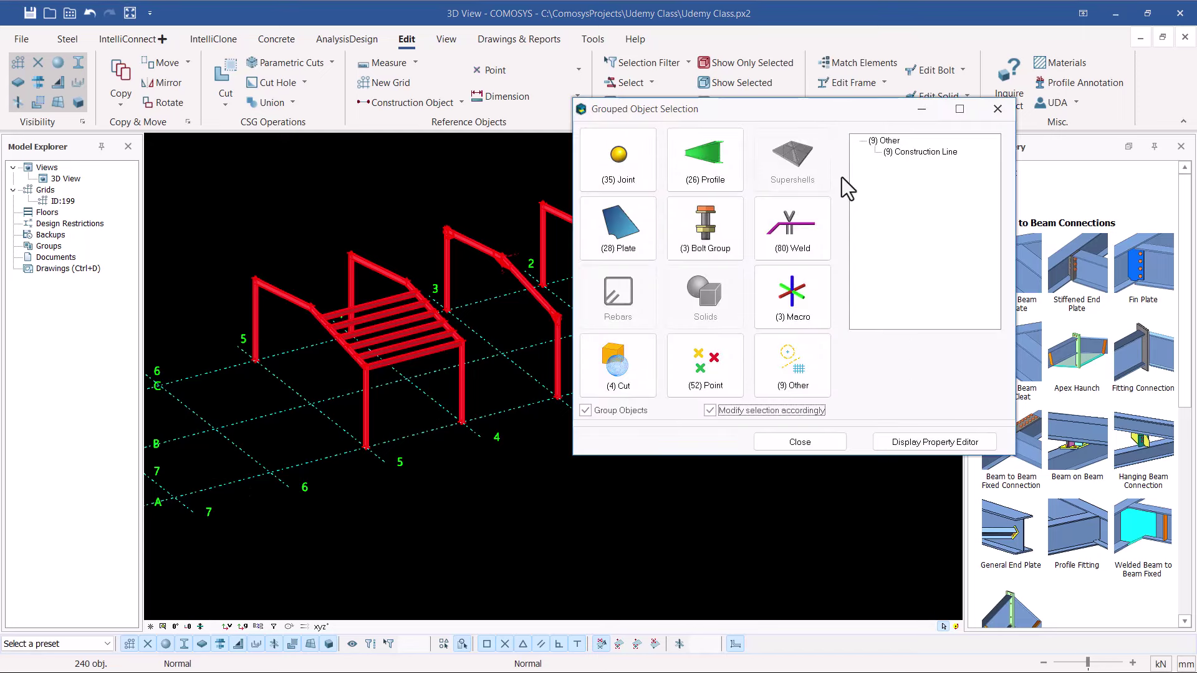
Step: Group profiles by Beam Group and open properties of the (10) IPE300 - Column entry
{"action": "left_click", "coordinate": [631, 244]}
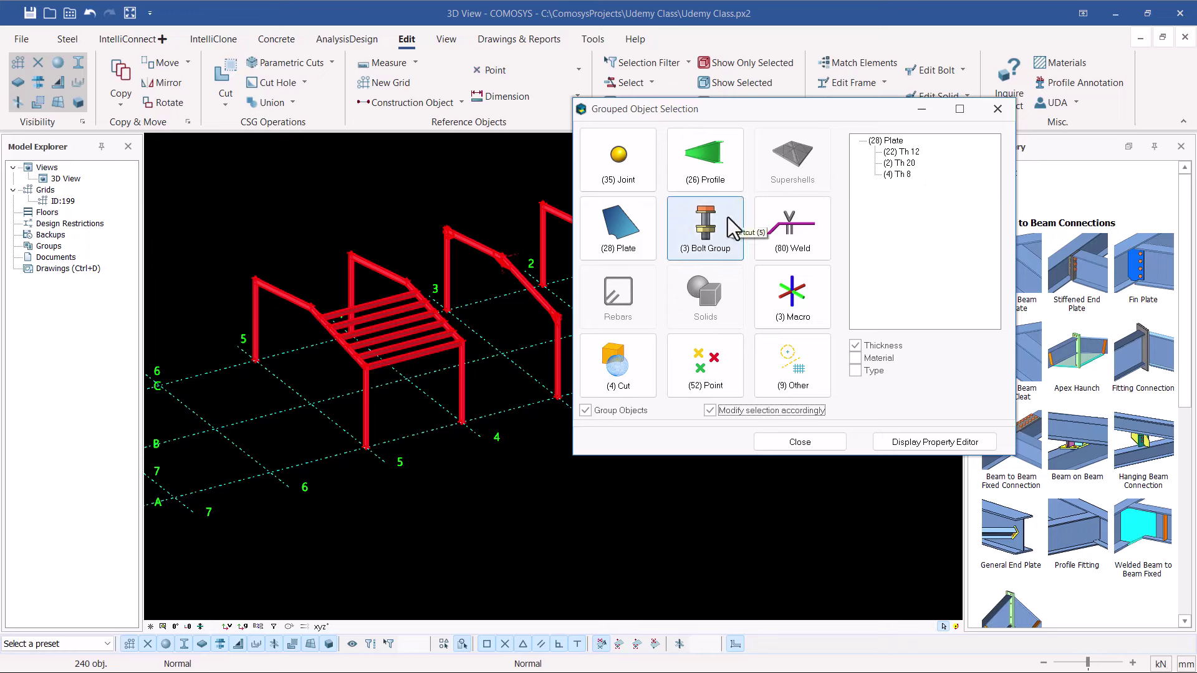
{"action": "left_click", "coordinate": [715, 176]}
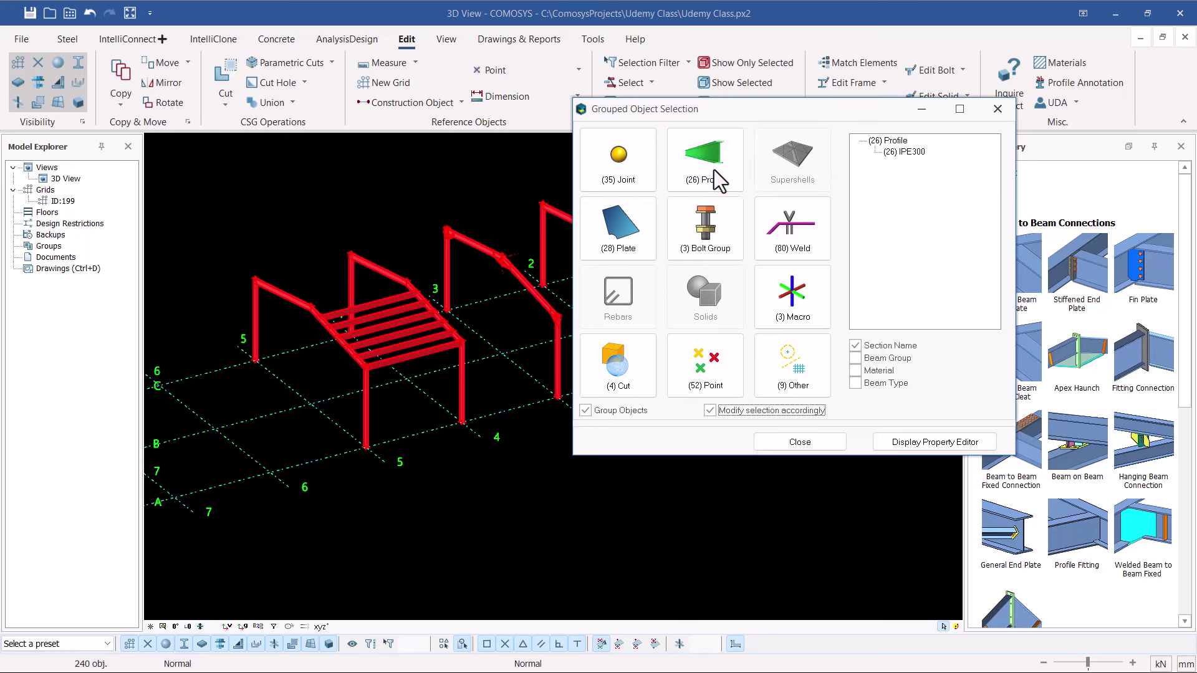
{"action": "left_click", "coordinate": [855, 358]}
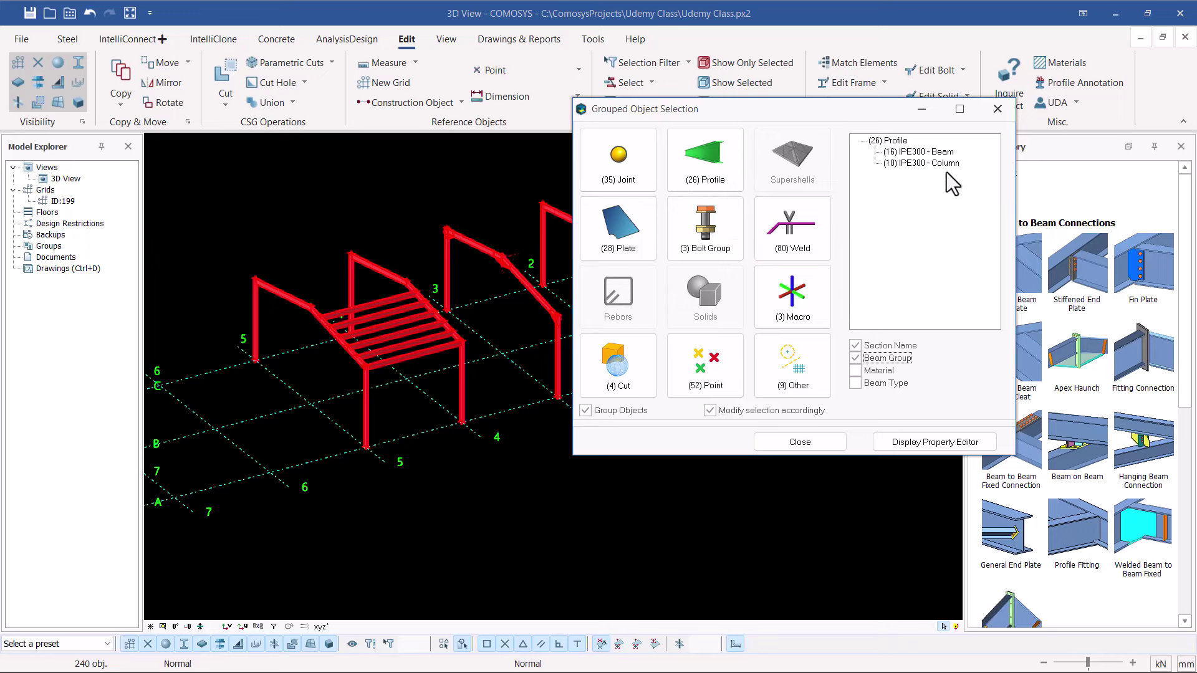
{"action": "left_click", "coordinate": [930, 154]}
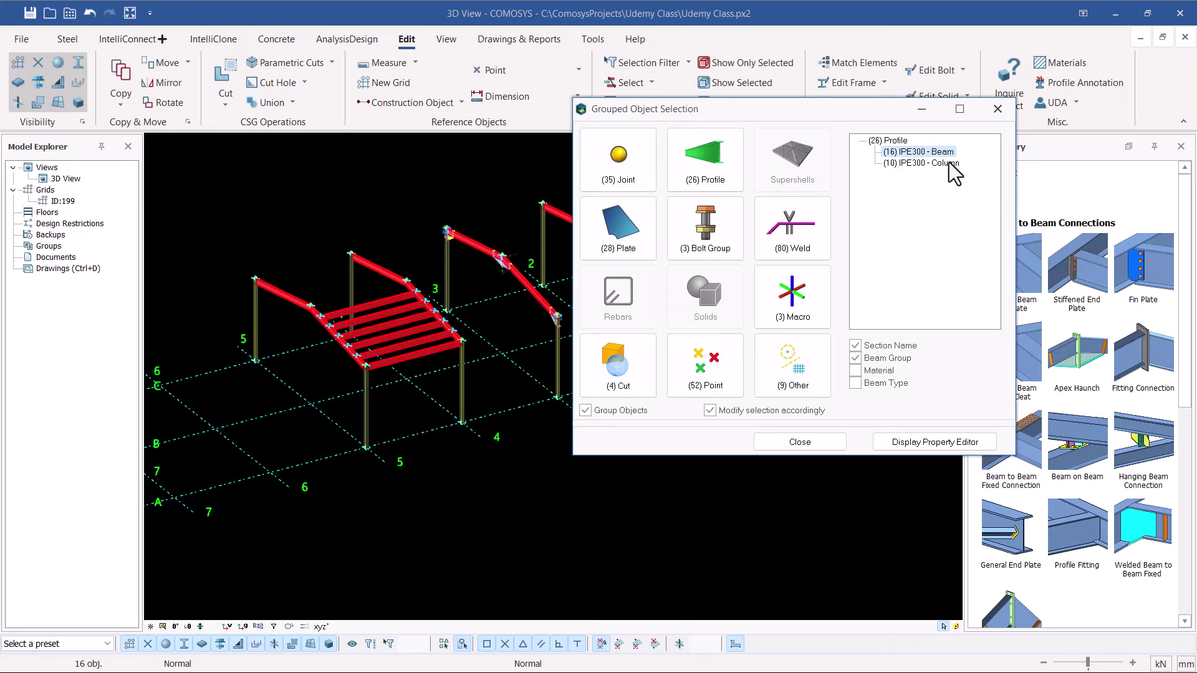
{"action": "left_click", "coordinate": [921, 163]}
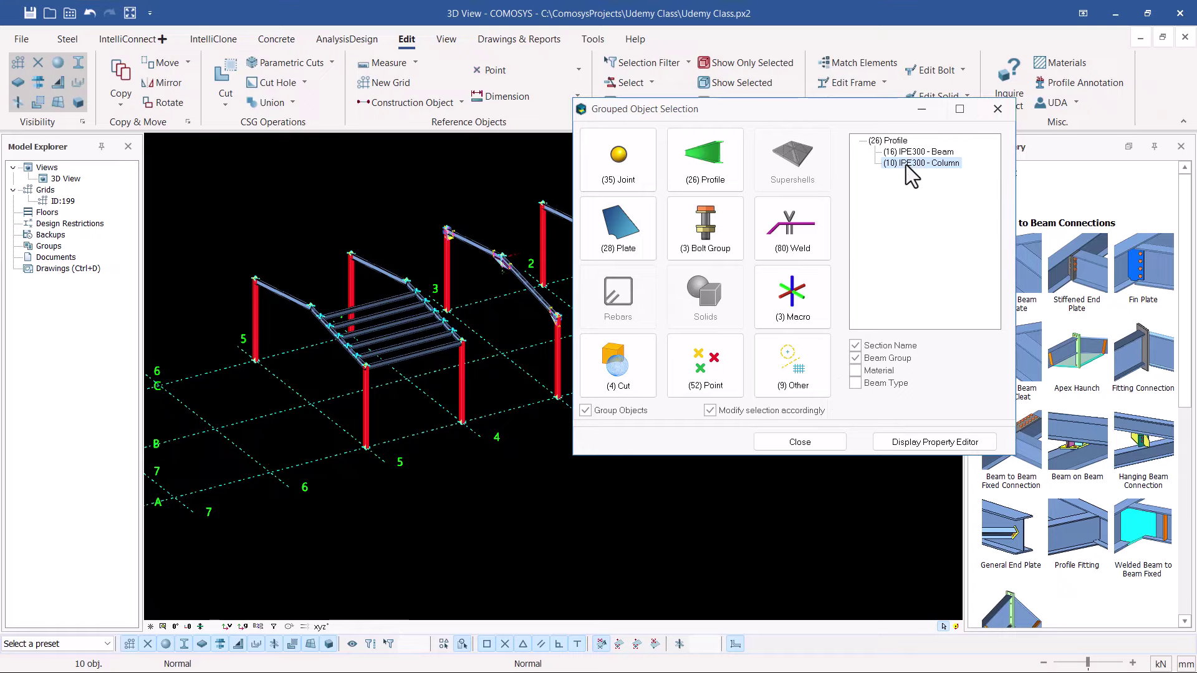
{"action": "double_click", "coordinate": [925, 163]}
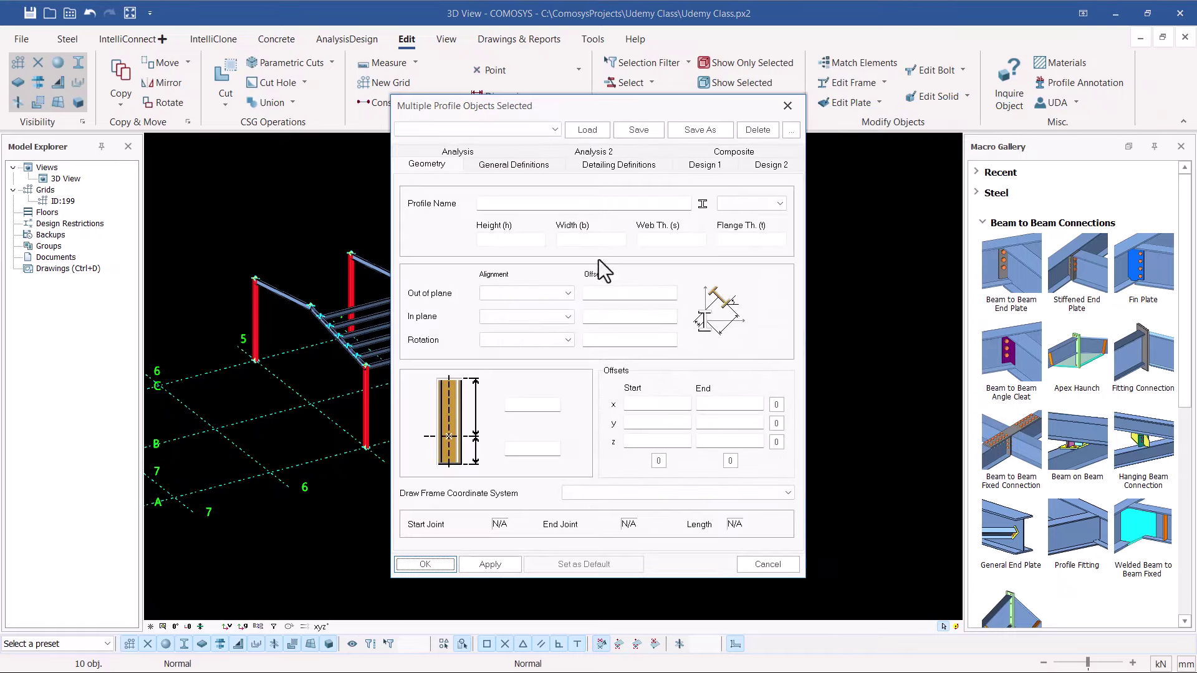
Step: Open the profile catalogue and browse the L and I profile families
{"action": "left_click_drag", "start_coordinate": [533, 106], "coordinate": [772, 78]}
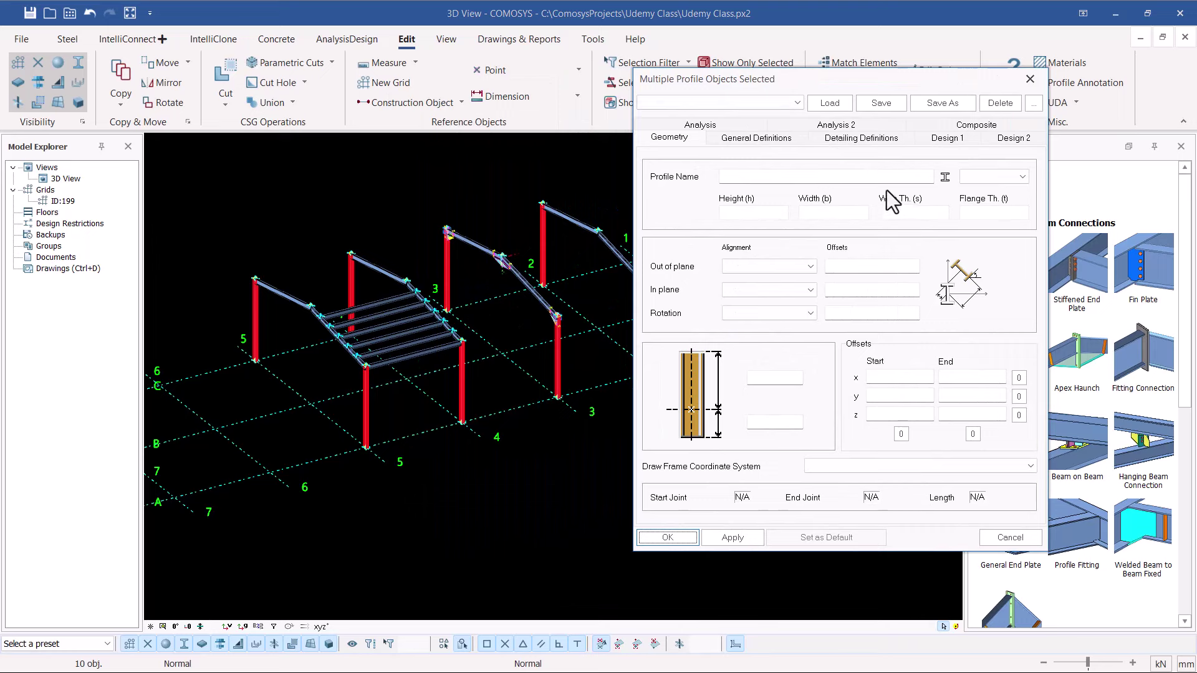
{"action": "left_click", "coordinate": [945, 178]}
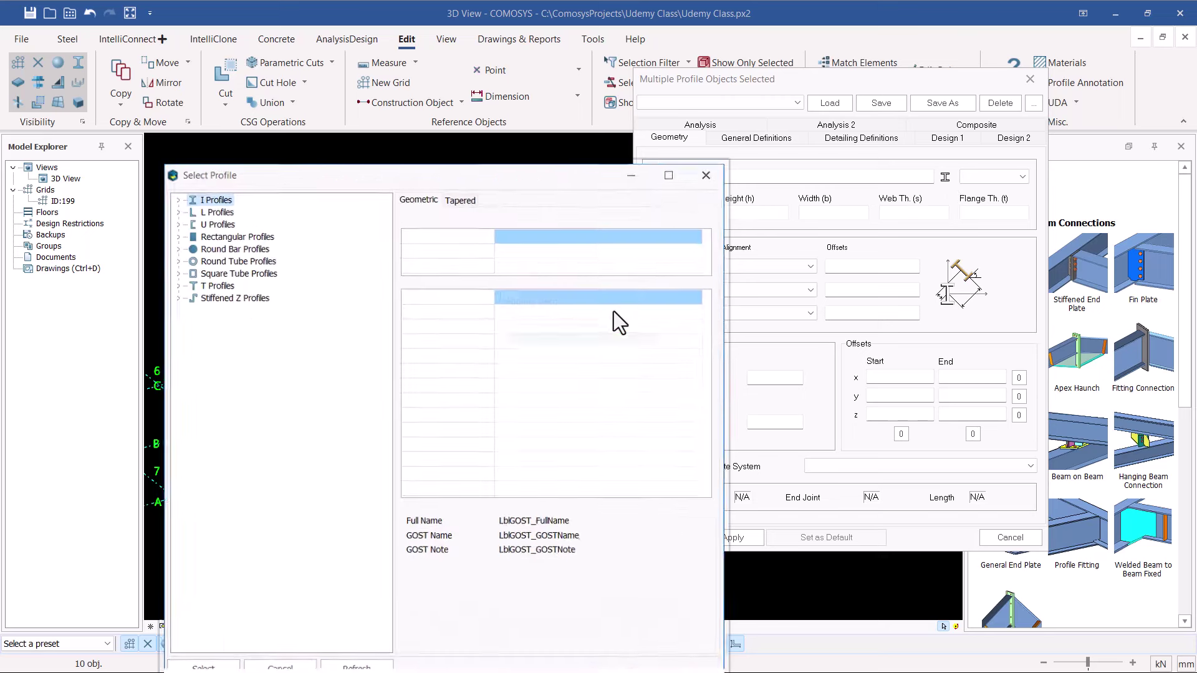
{"action": "left_click", "coordinate": [174, 209]}
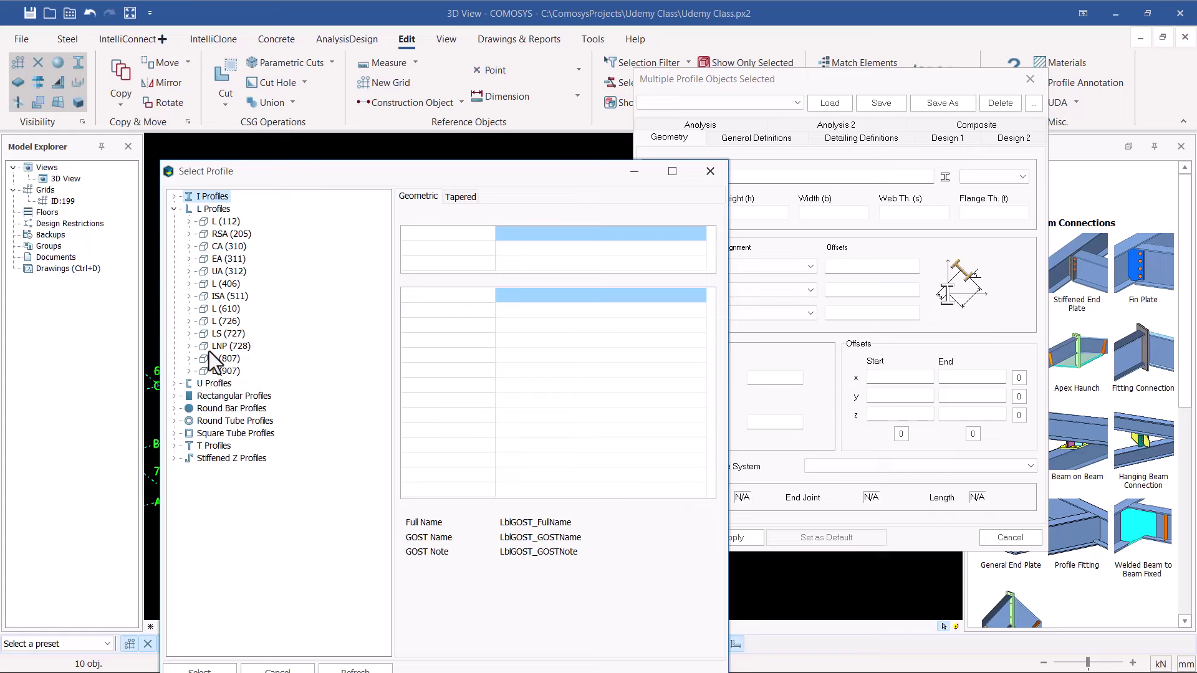
{"action": "left_click", "coordinate": [175, 210]}
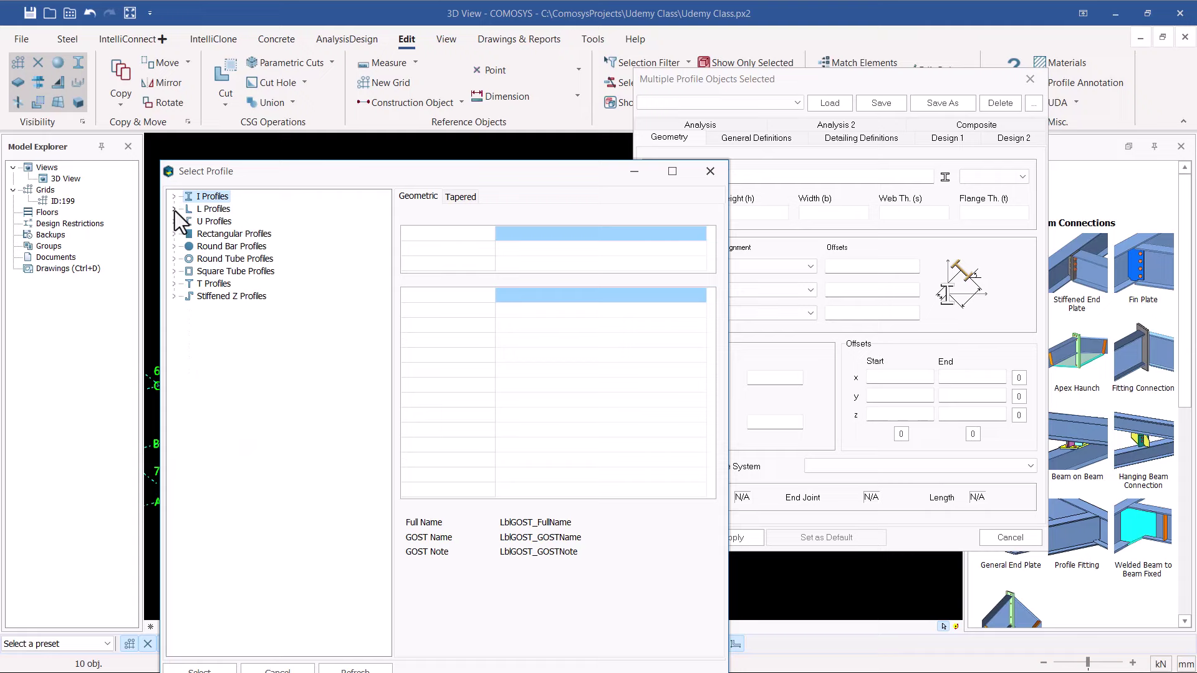
{"action": "left_click", "coordinate": [174, 197]}
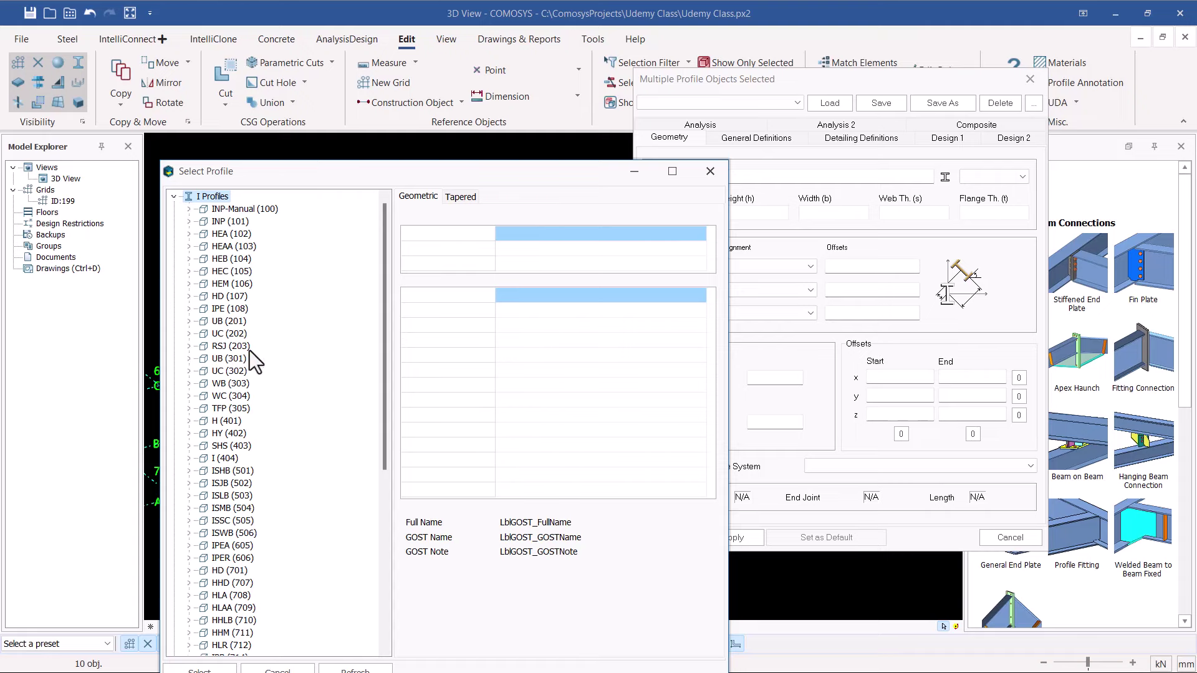
{"action": "scroll", "coordinate": [259, 502], "scroll_direction": "down", "scroll_amount": 1}
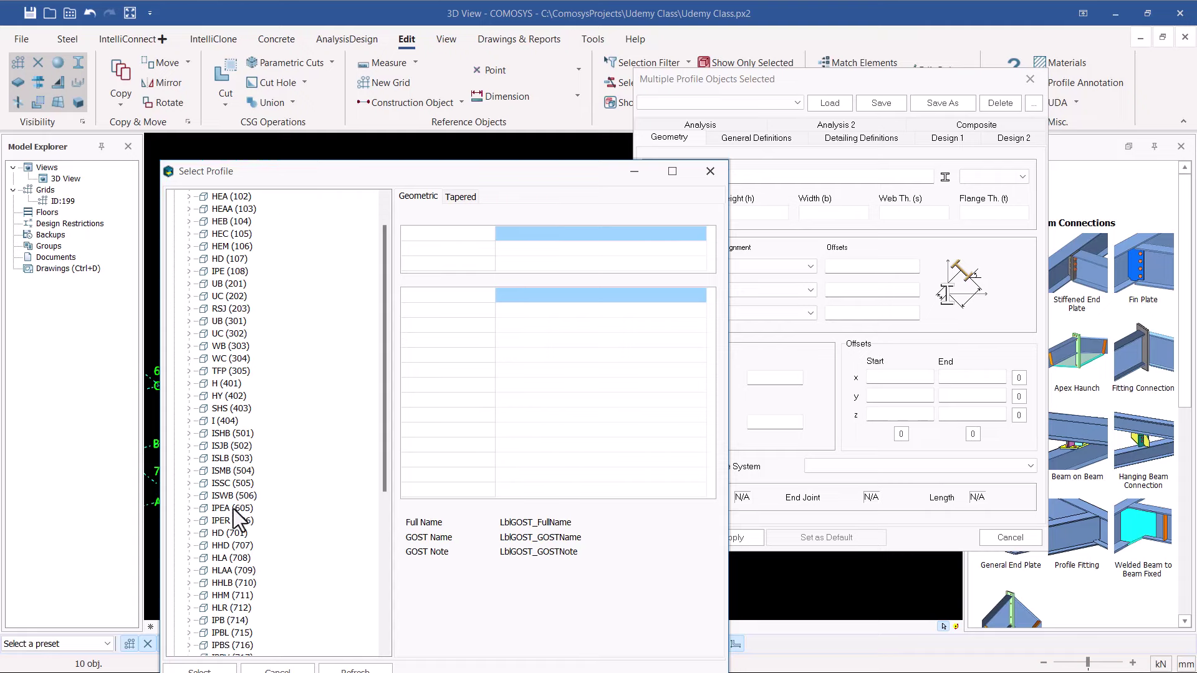
{"action": "scroll", "coordinate": [249, 530], "scroll_direction": "down", "scroll_amount": 2}
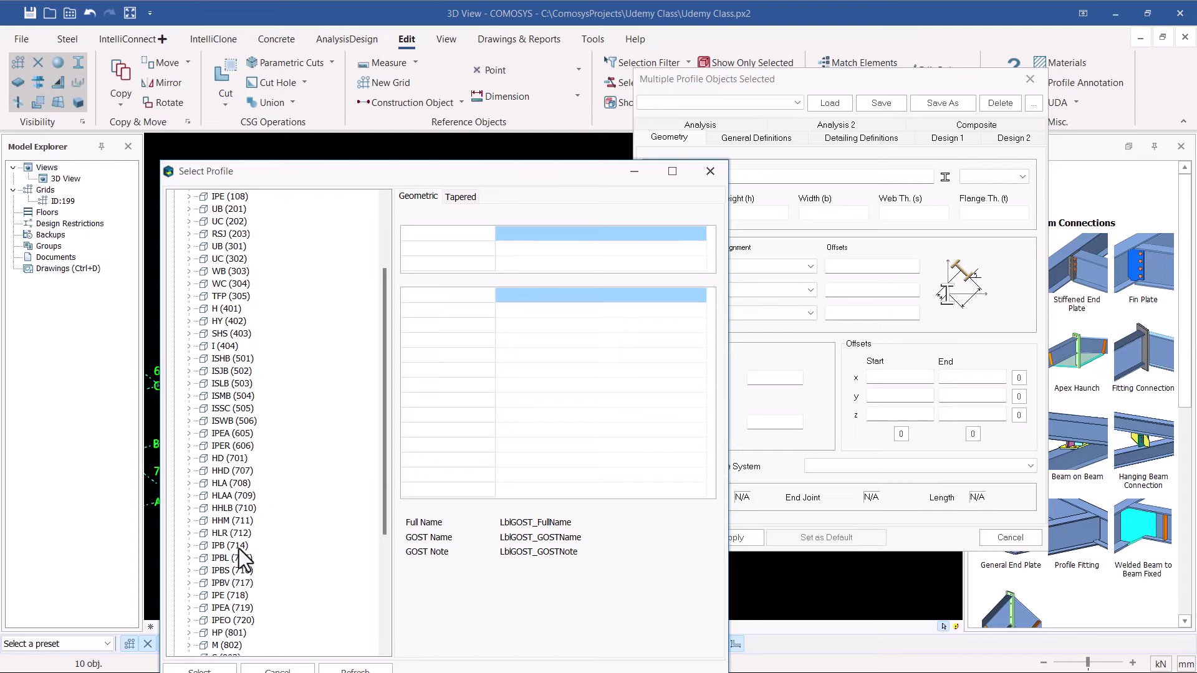
{"action": "scroll", "coordinate": [246, 550], "scroll_direction": "down", "scroll_amount": 2}
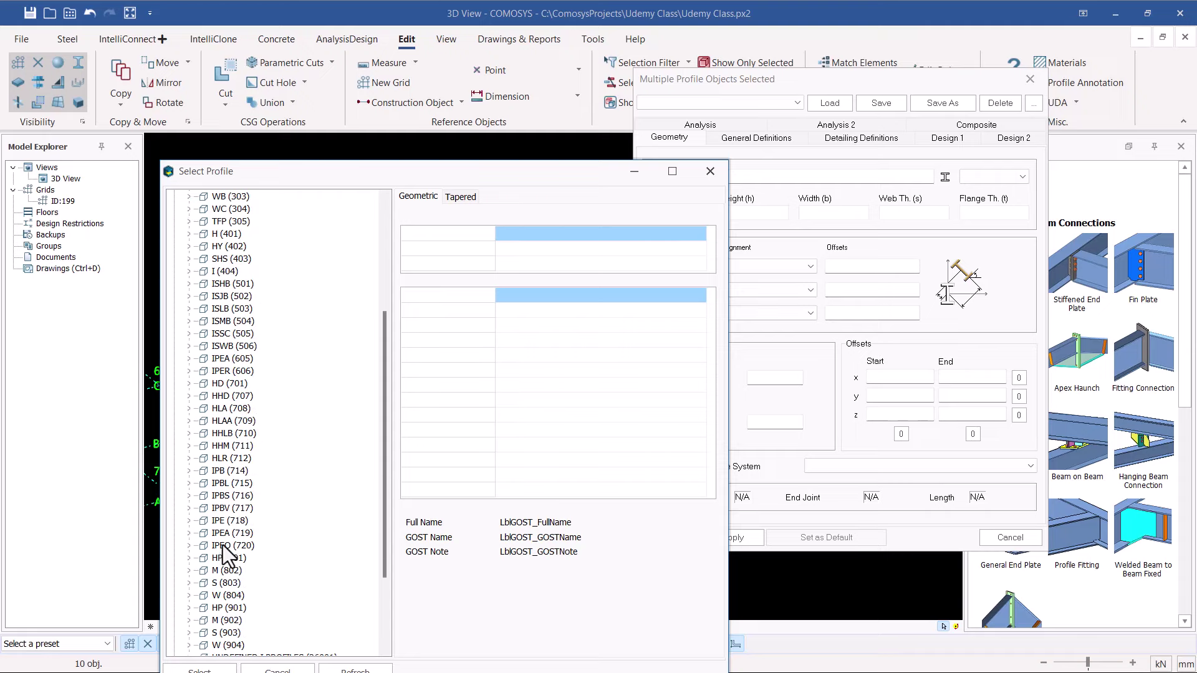
Step: Choose the IPE750*147 section and apply it to the selected columns
{"action": "left_click", "coordinate": [190, 522]}
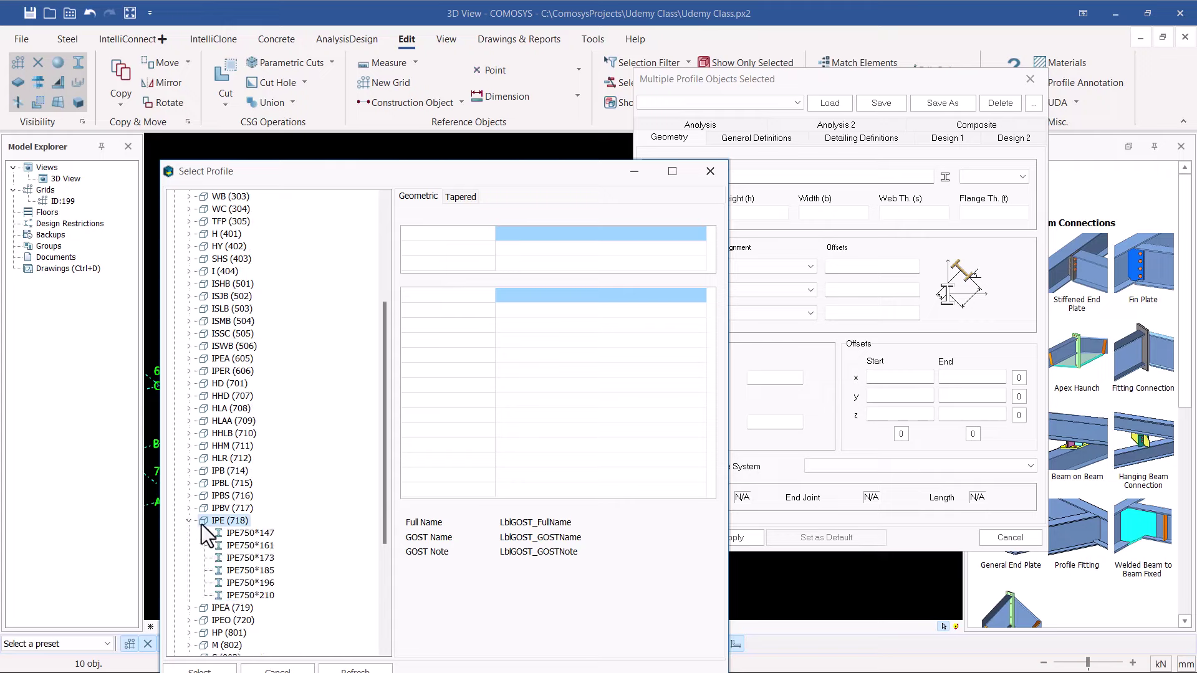
{"action": "left_click", "coordinate": [253, 535]}
{"action": "left_click_drag", "start_coordinate": [490, 174], "coordinate": [432, 98]}
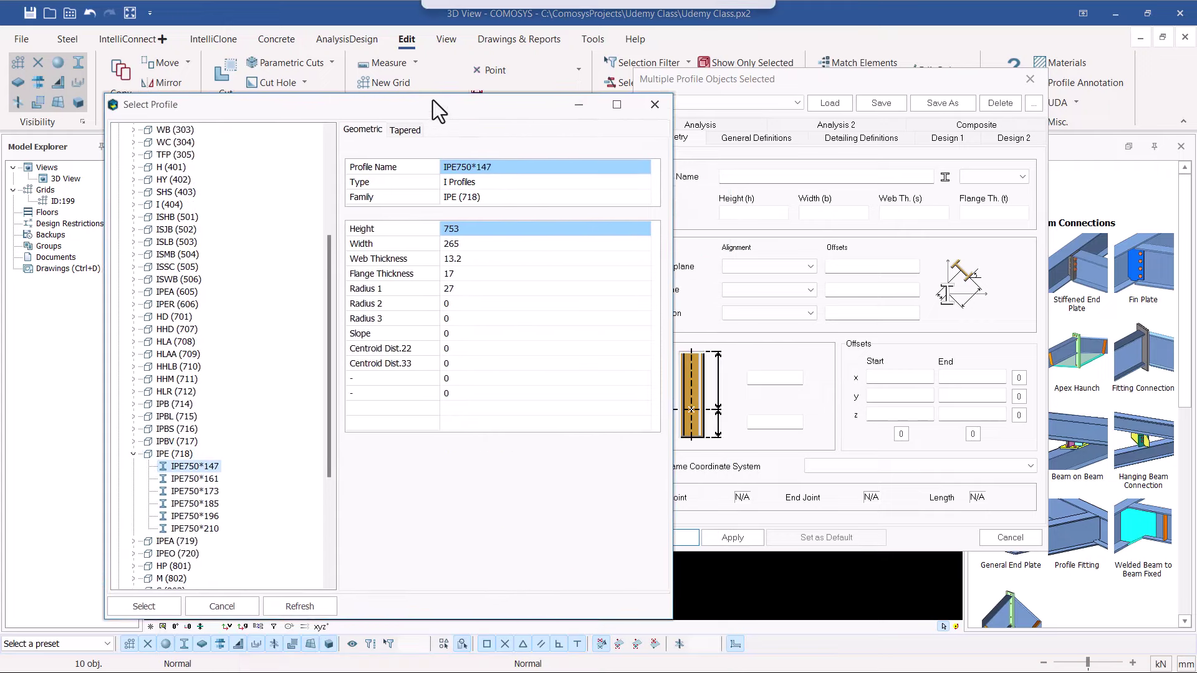
{"action": "left_click", "coordinate": [142, 596]}
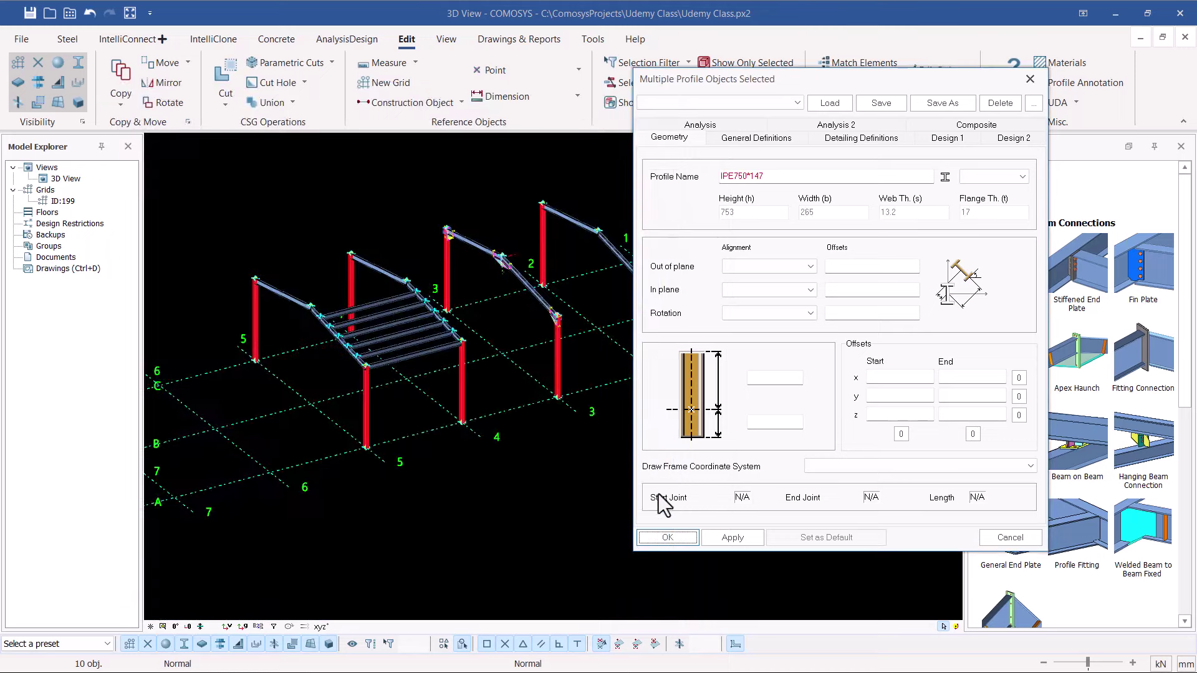
{"action": "left_click", "coordinate": [667, 537]}
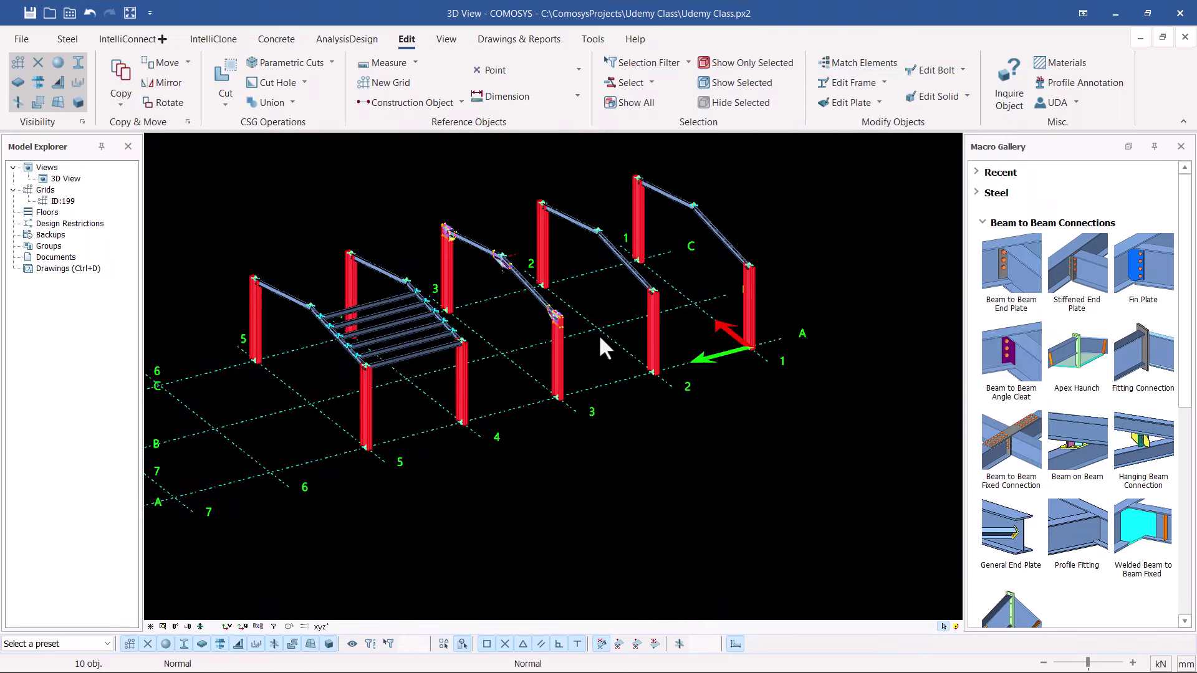
Step: Undo the profile change and window-select the whole model again
{"action": "scroll", "coordinate": [600, 339], "scroll_direction": "up", "scroll_amount": 5}
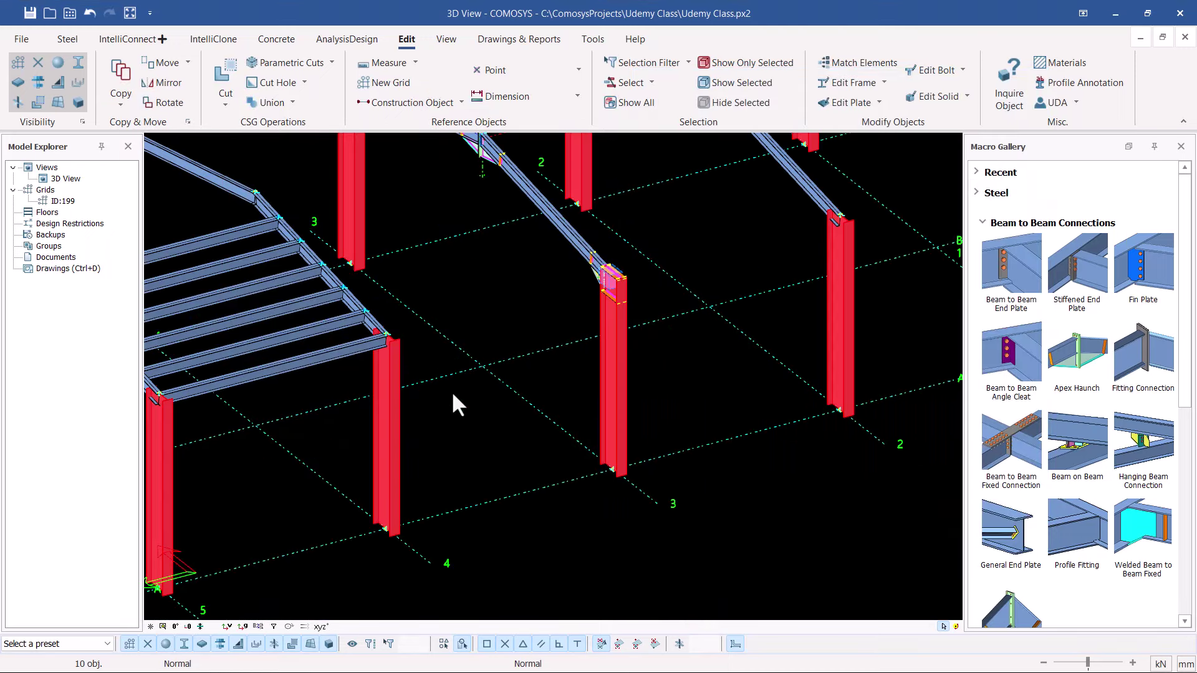
{"action": "scroll", "coordinate": [645, 396], "scroll_direction": "down", "scroll_amount": 5}
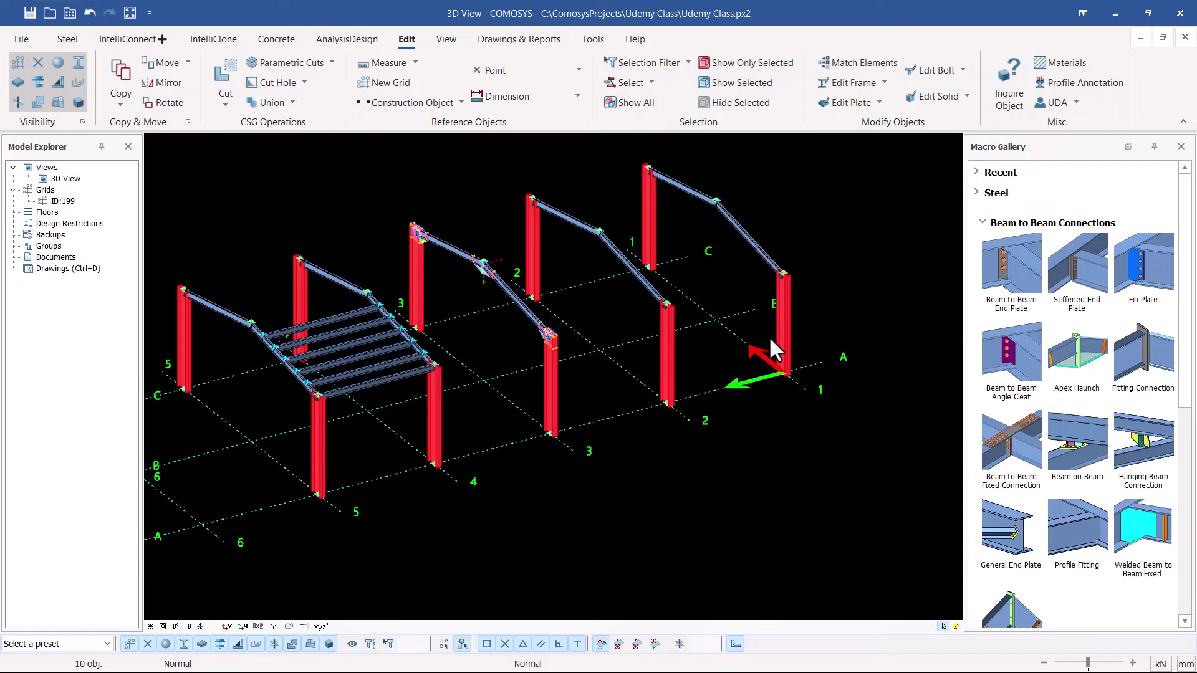
{"action": "left_click", "coordinate": [91, 13]}
{"action": "scroll", "coordinate": [511, 245], "scroll_direction": "down", "scroll_amount": 2}
{"action": "left_click_drag", "start_coordinate": [754, 189], "coordinate": [227, 420]}
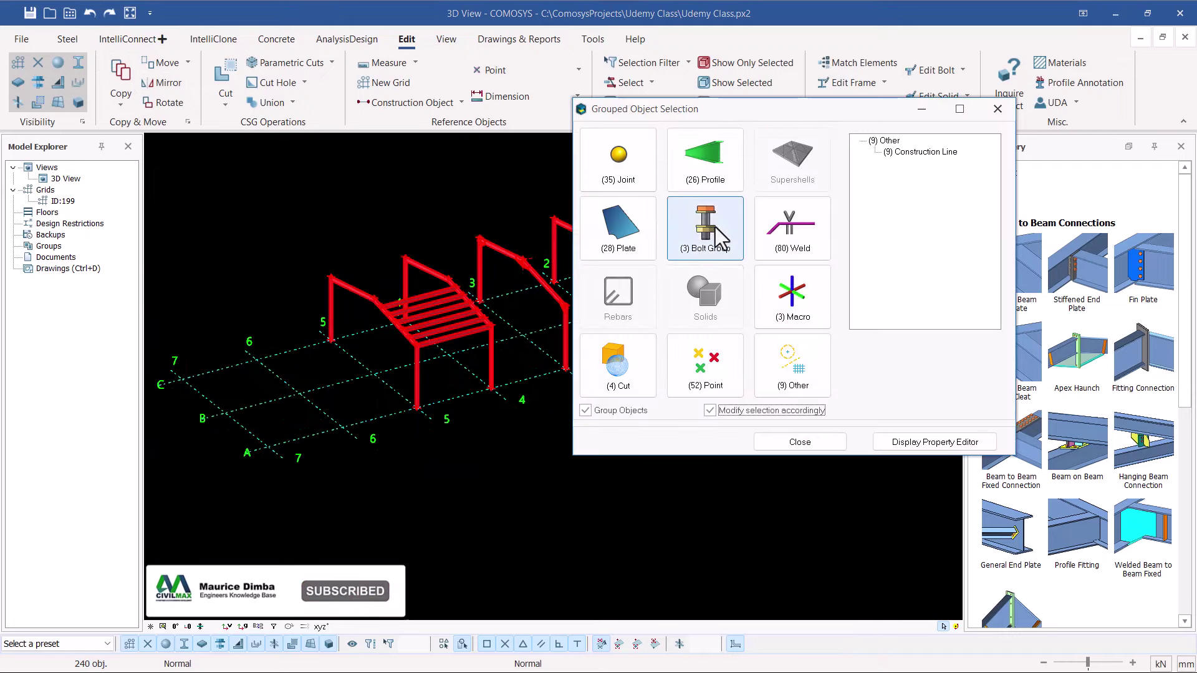
Step: Group profiles by Beam Group, trying beam type and material, and select '(16) IPE300 - Beam'
{"action": "left_click", "coordinate": [717, 178]}
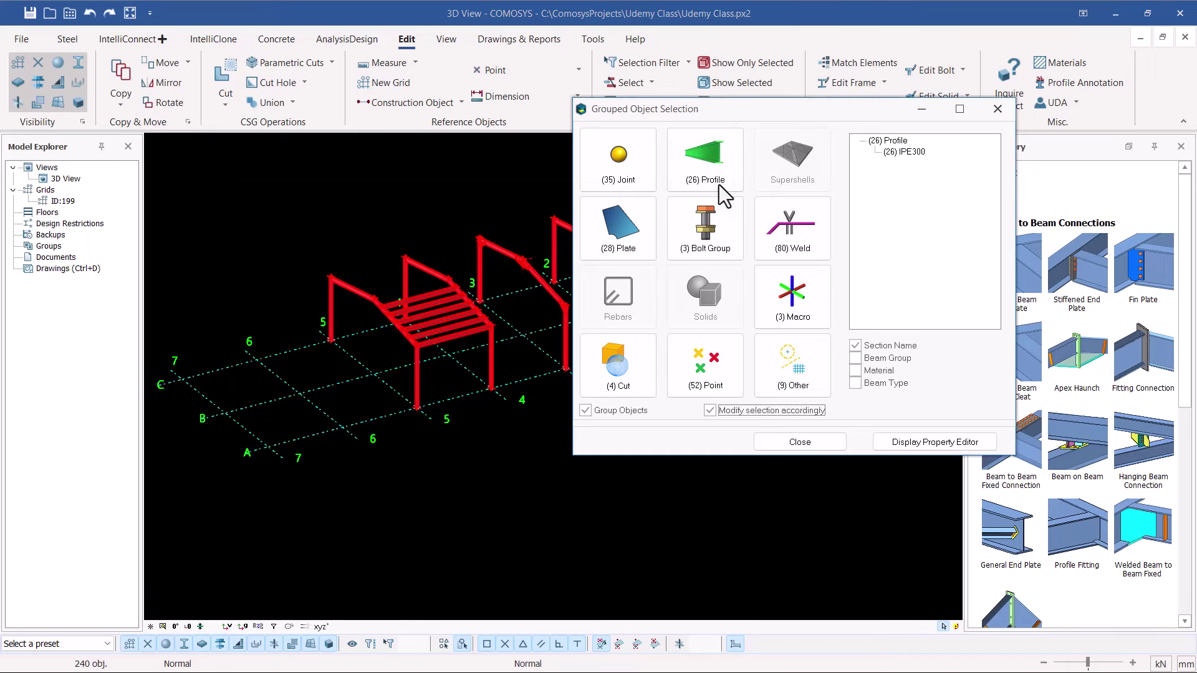
{"action": "left_click", "coordinate": [721, 166]}
{"action": "left_click", "coordinate": [701, 160]}
{"action": "left_click", "coordinate": [863, 361]}
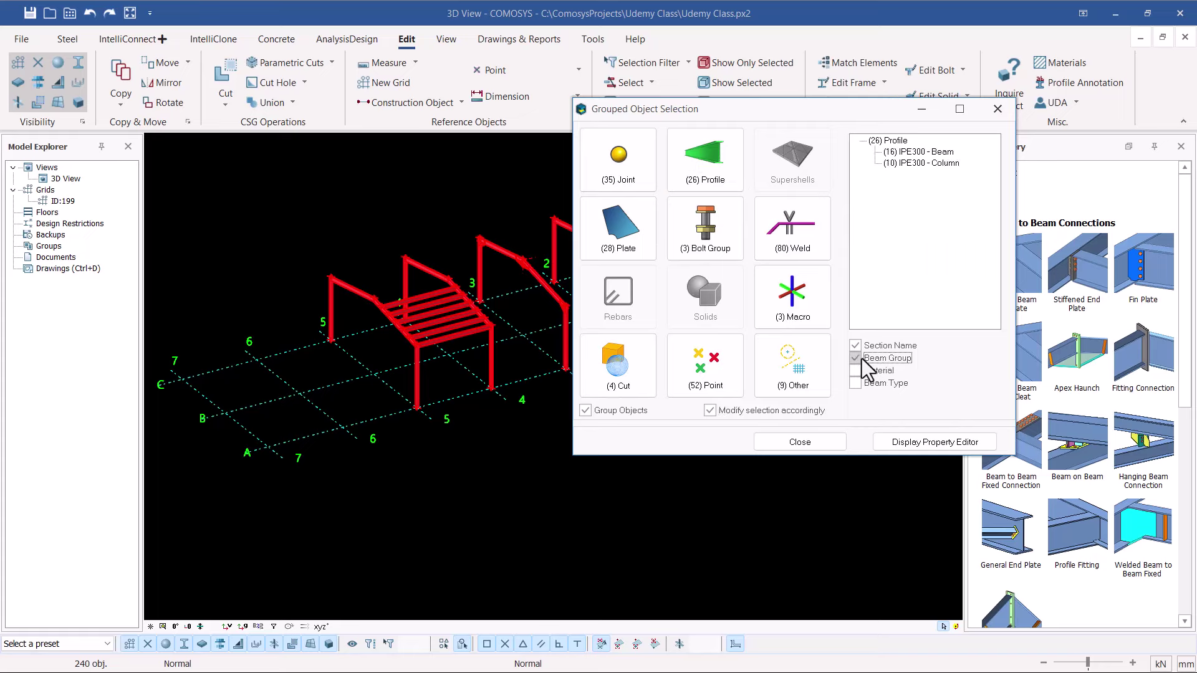
{"action": "left_click", "coordinate": [856, 385]}
{"action": "left_click", "coordinate": [856, 371]}
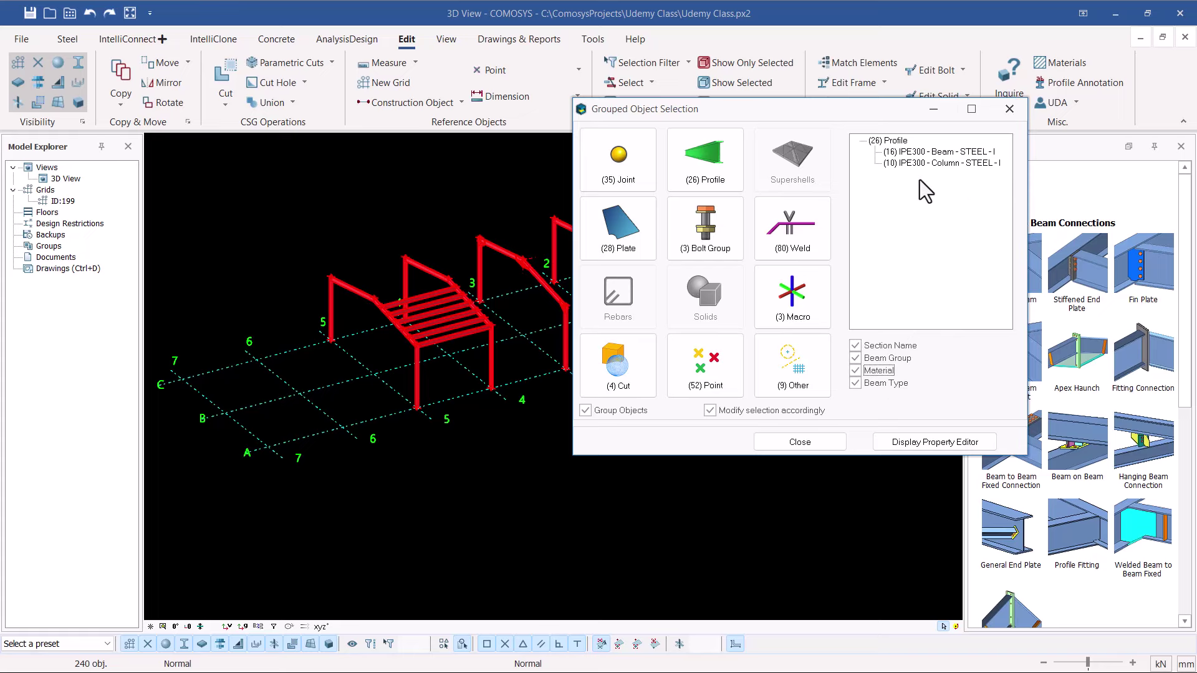
{"action": "left_click", "coordinate": [854, 372]}
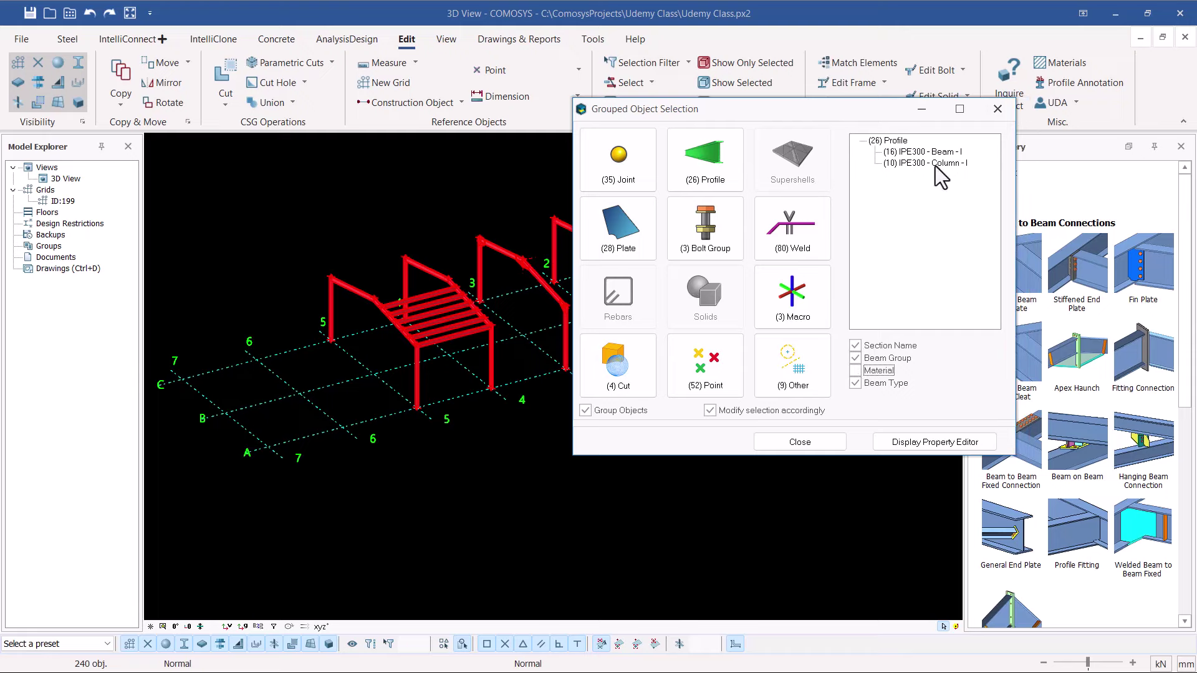
{"action": "left_click", "coordinate": [856, 387]}
{"action": "left_click", "coordinate": [918, 153]}
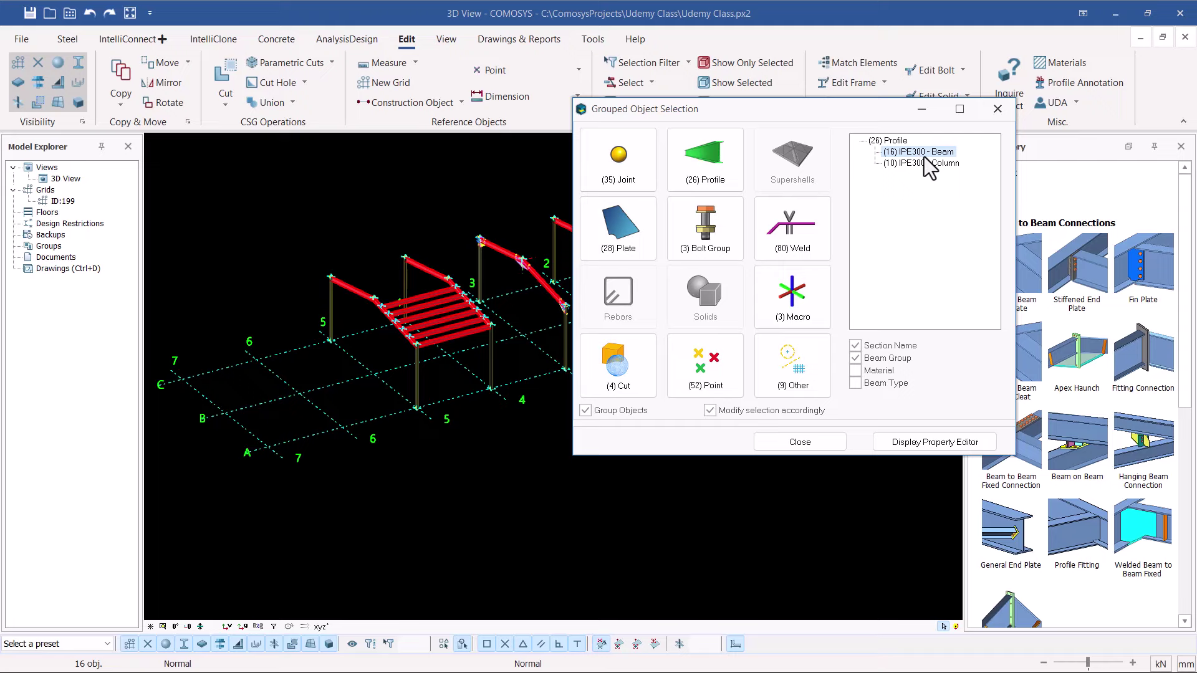
Step: Hide the 16 selected IPE300 beams, leaving only columns, grids and connection plates visible
{"action": "left_click", "coordinate": [800, 442]}
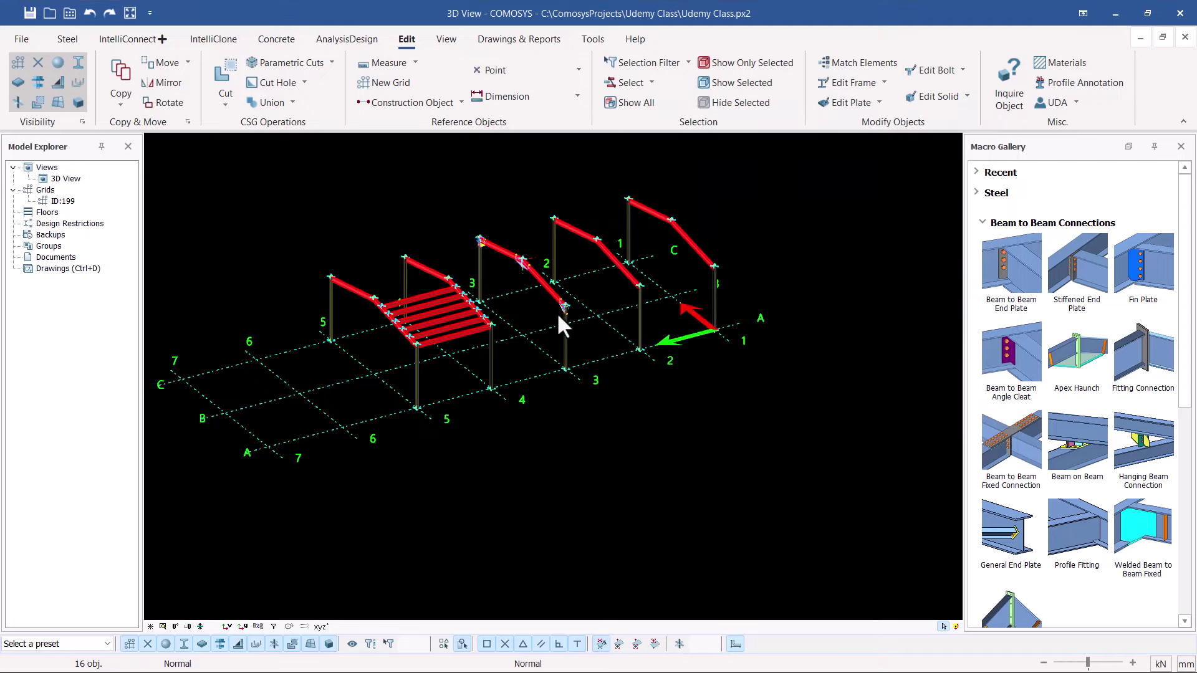
{"action": "scroll", "coordinate": [477, 223], "scroll_direction": "up", "scroll_amount": 3}
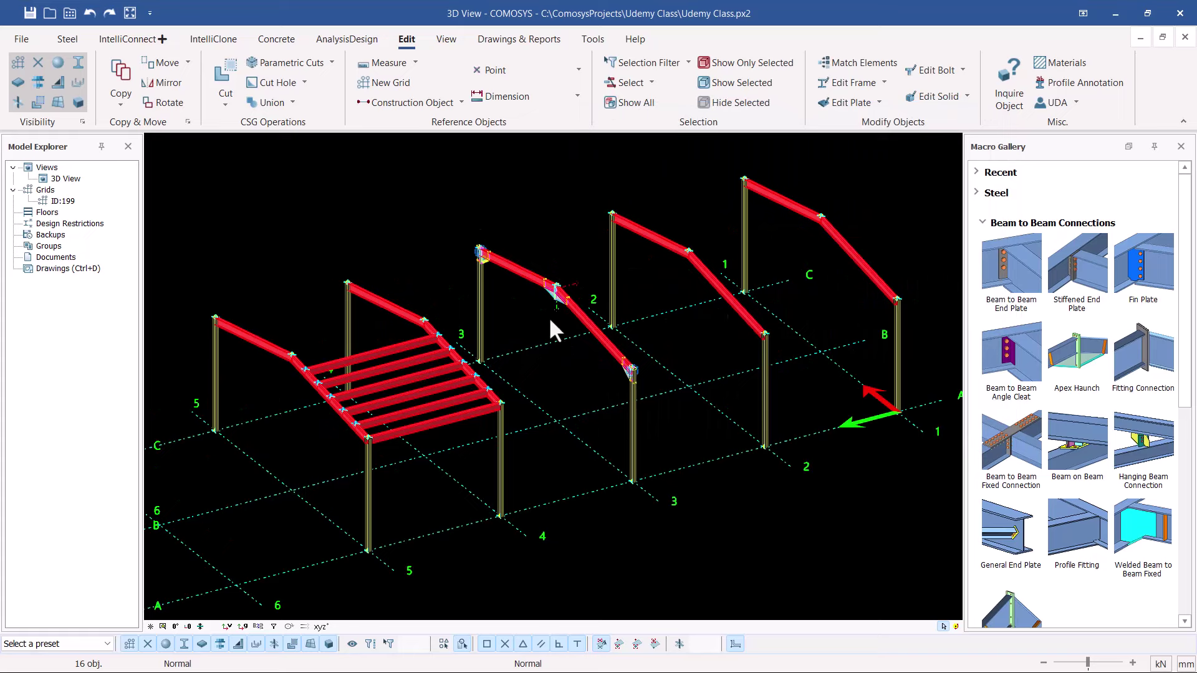
{"action": "right_click", "coordinate": [454, 164]}
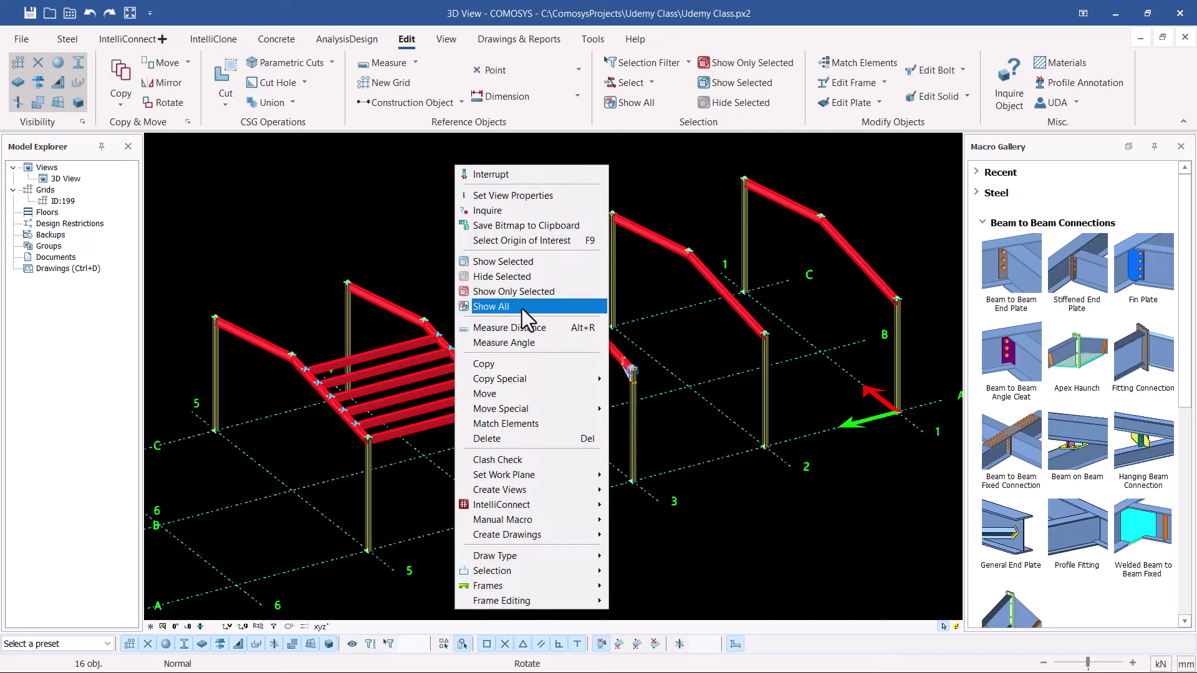
{"action": "left_click", "coordinate": [511, 277]}
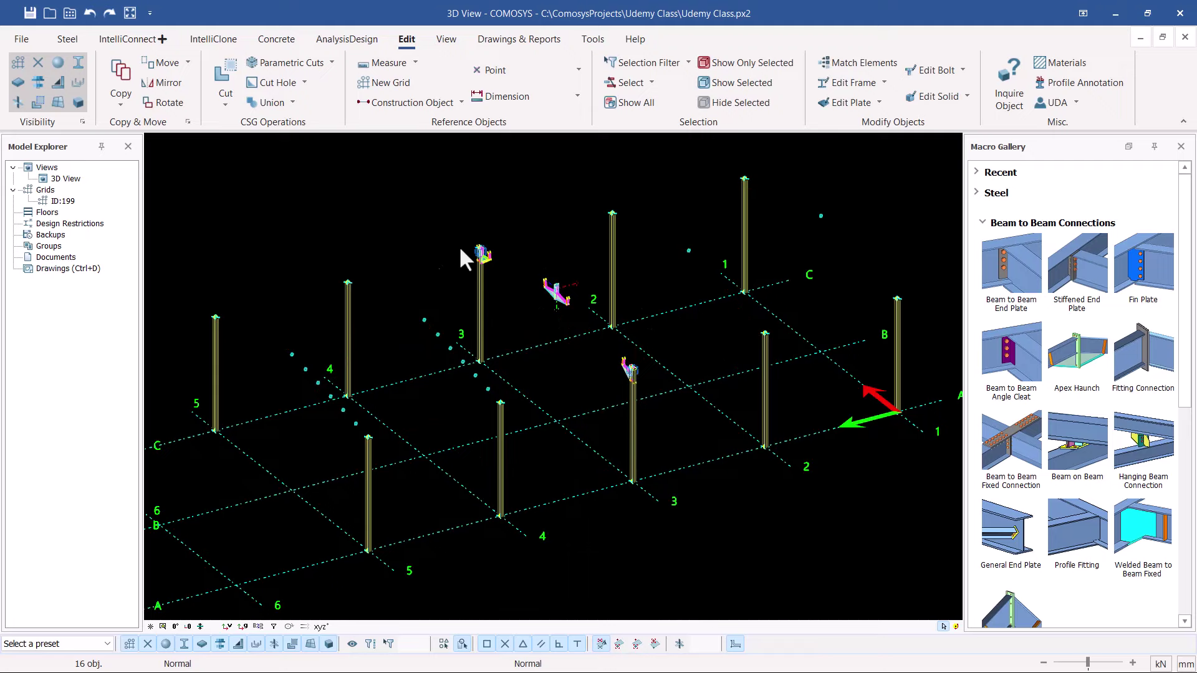
Step: Zoom in on the column-top connection and hide its translucent blue box to expose the plates
{"action": "scroll", "coordinate": [312, 401], "scroll_direction": "up", "scroll_amount": 4}
{"action": "scroll", "coordinate": [387, 371], "scroll_direction": "down", "scroll_amount": 2}
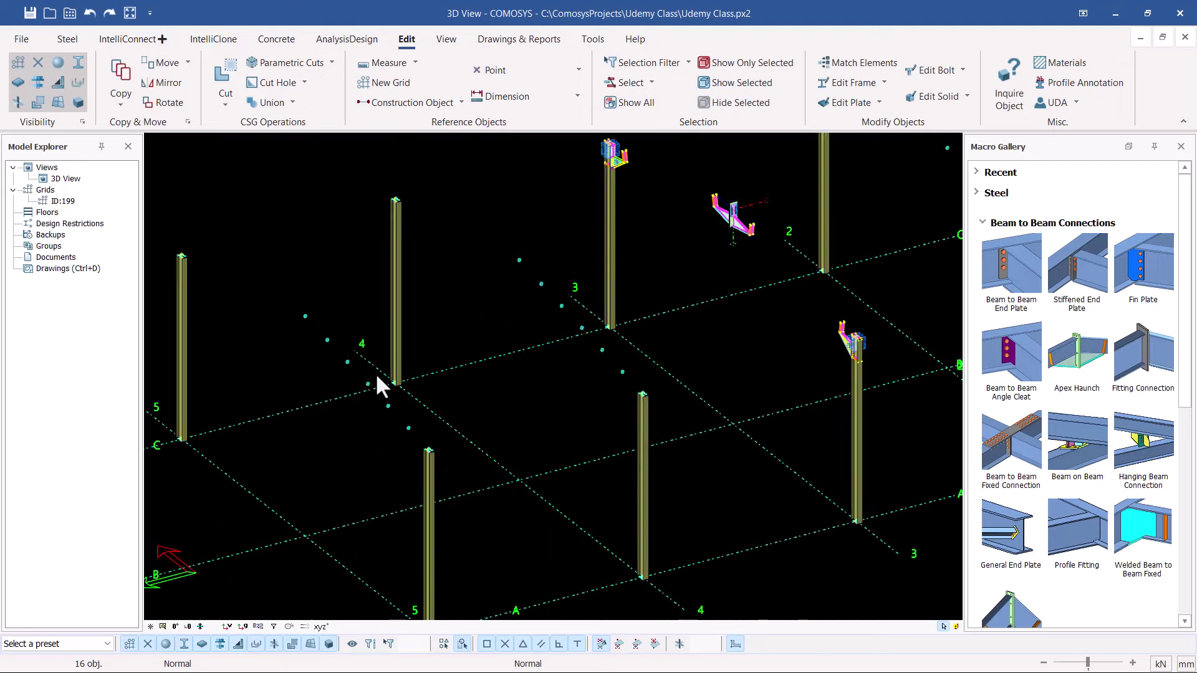
{"action": "scroll", "coordinate": [750, 240], "scroll_direction": "up", "scroll_amount": 3}
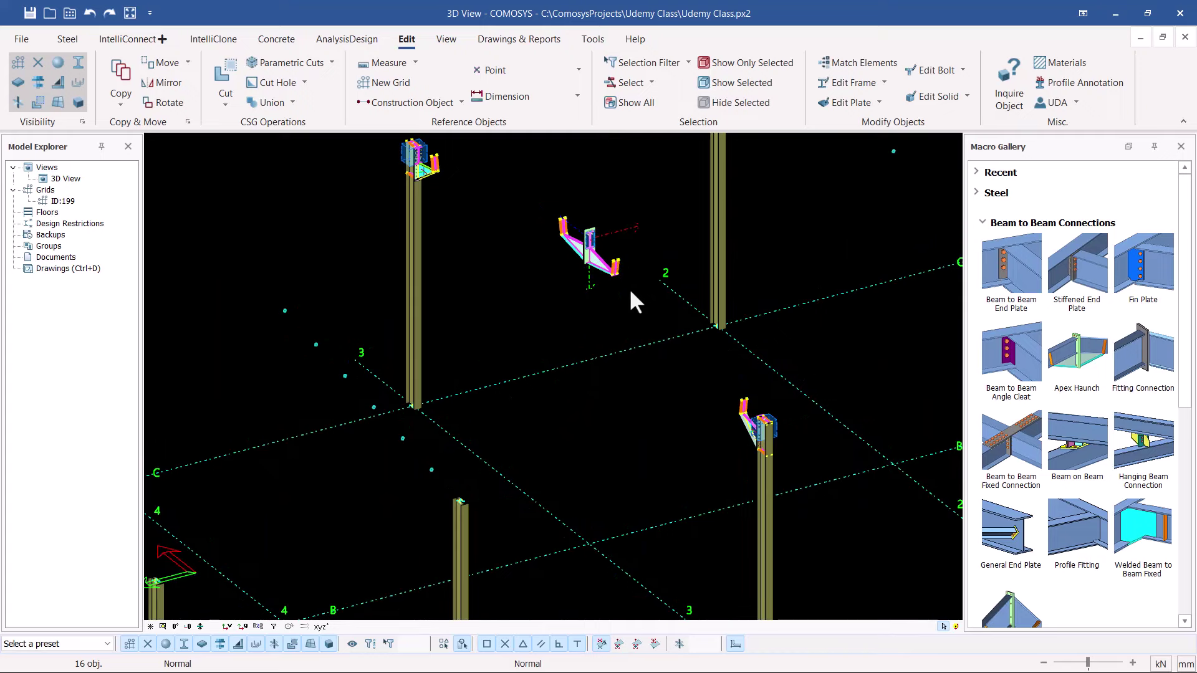
{"action": "scroll", "coordinate": [552, 231], "scroll_direction": "up", "scroll_amount": 2}
{"action": "scroll", "coordinate": [450, 183], "scroll_direction": "up", "scroll_amount": 5}
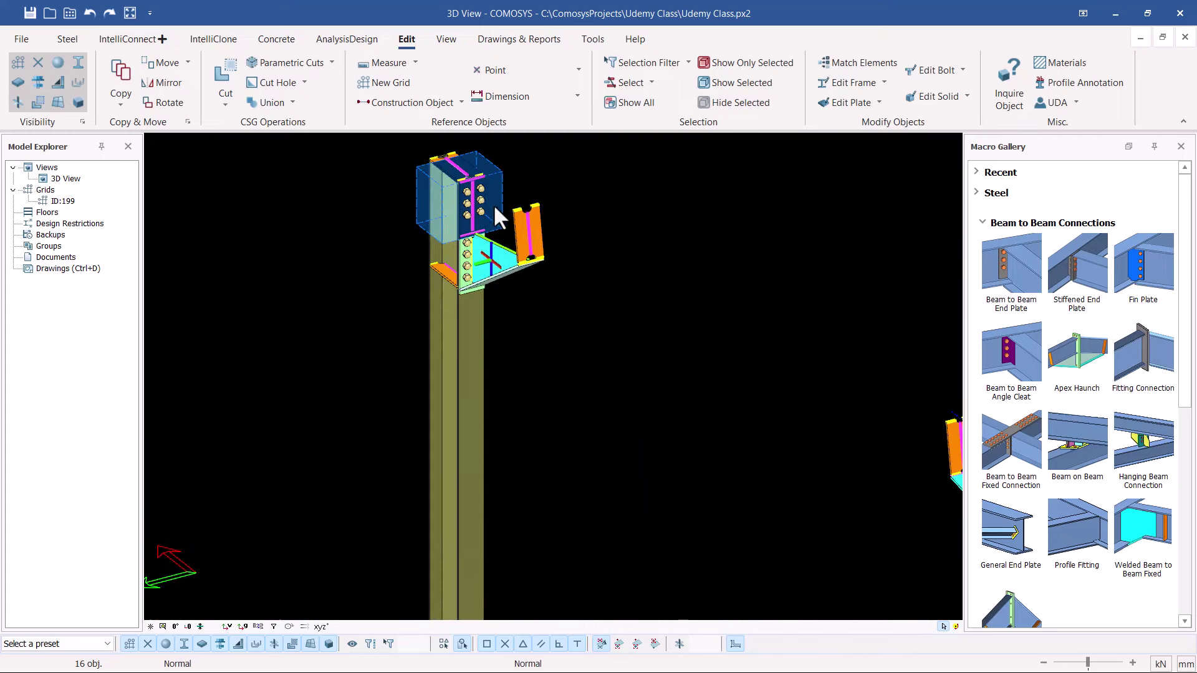
{"action": "scroll", "coordinate": [472, 181], "scroll_direction": "up", "scroll_amount": 2}
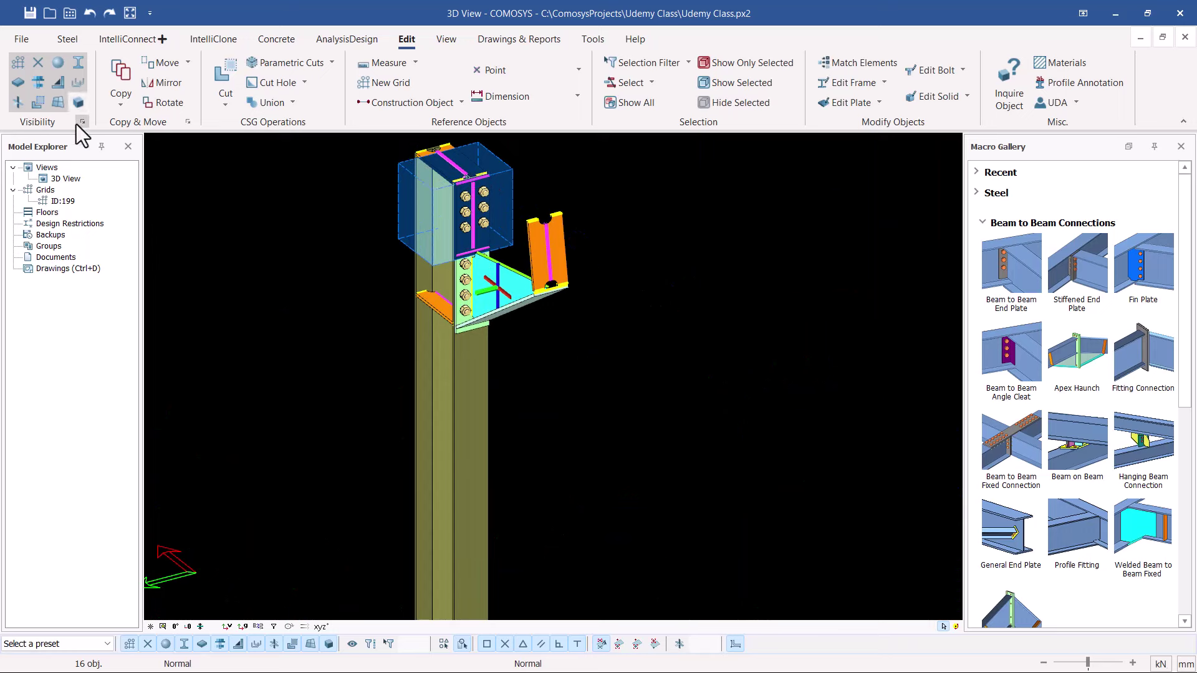
{"action": "left_click", "coordinate": [40, 104]}
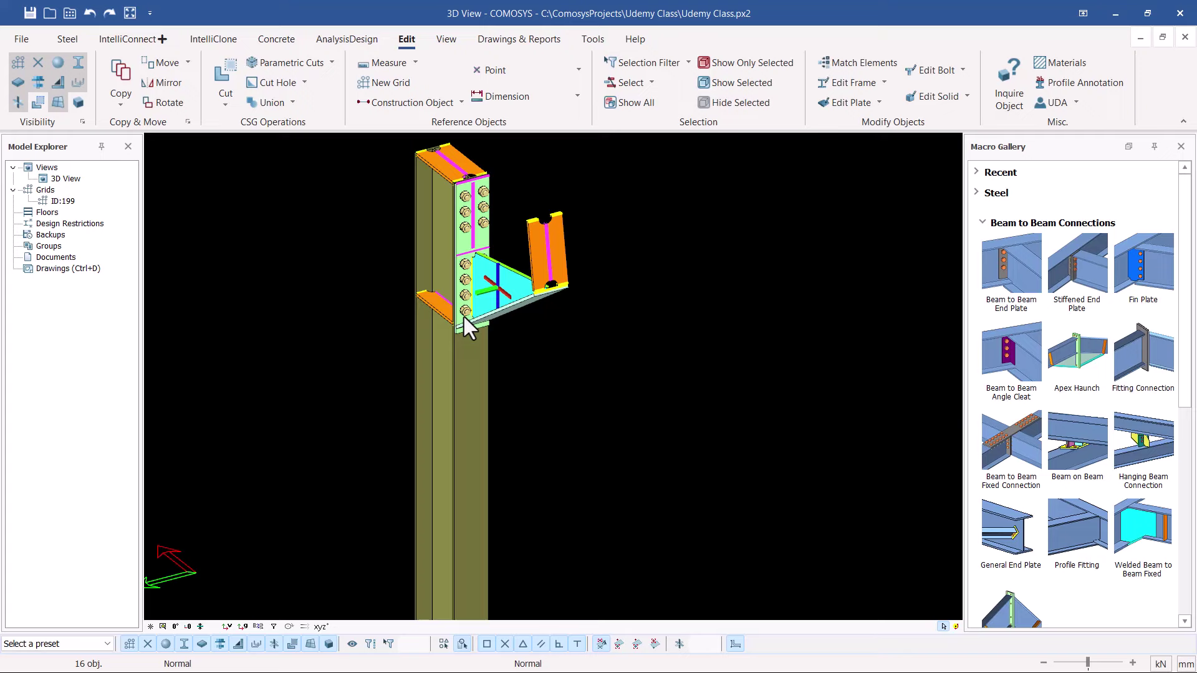
{"action": "scroll", "coordinate": [462, 323], "scroll_direction": "down", "scroll_amount": 6}
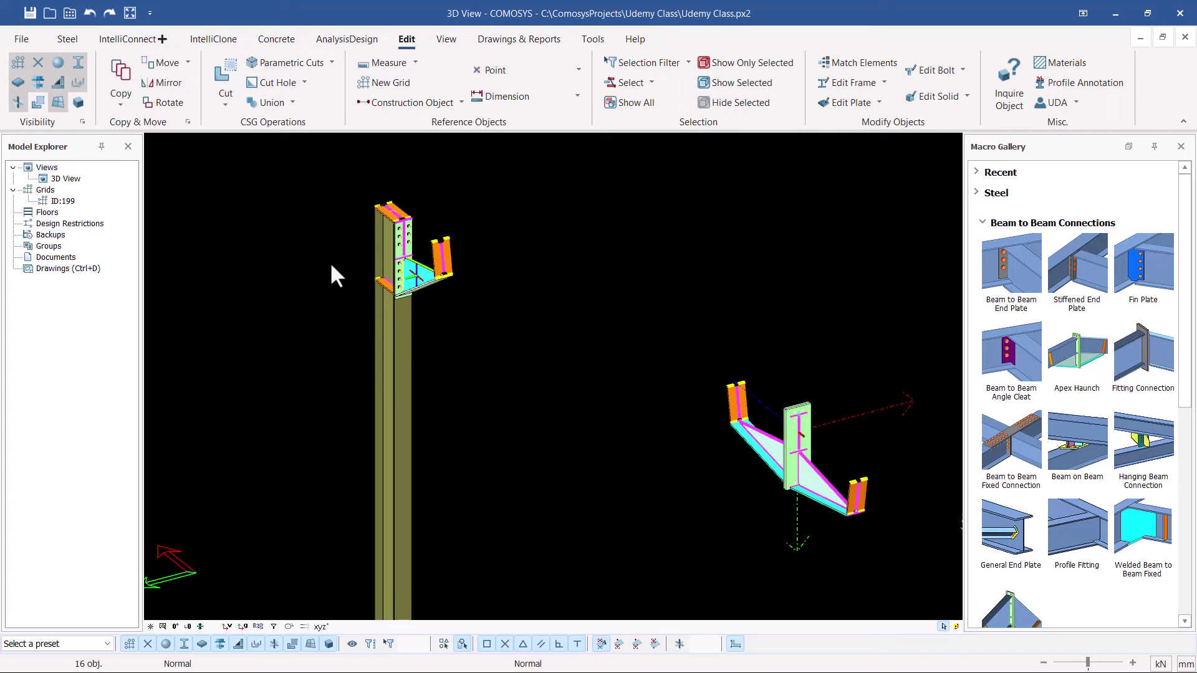
{"action": "left_click", "coordinate": [79, 62]}
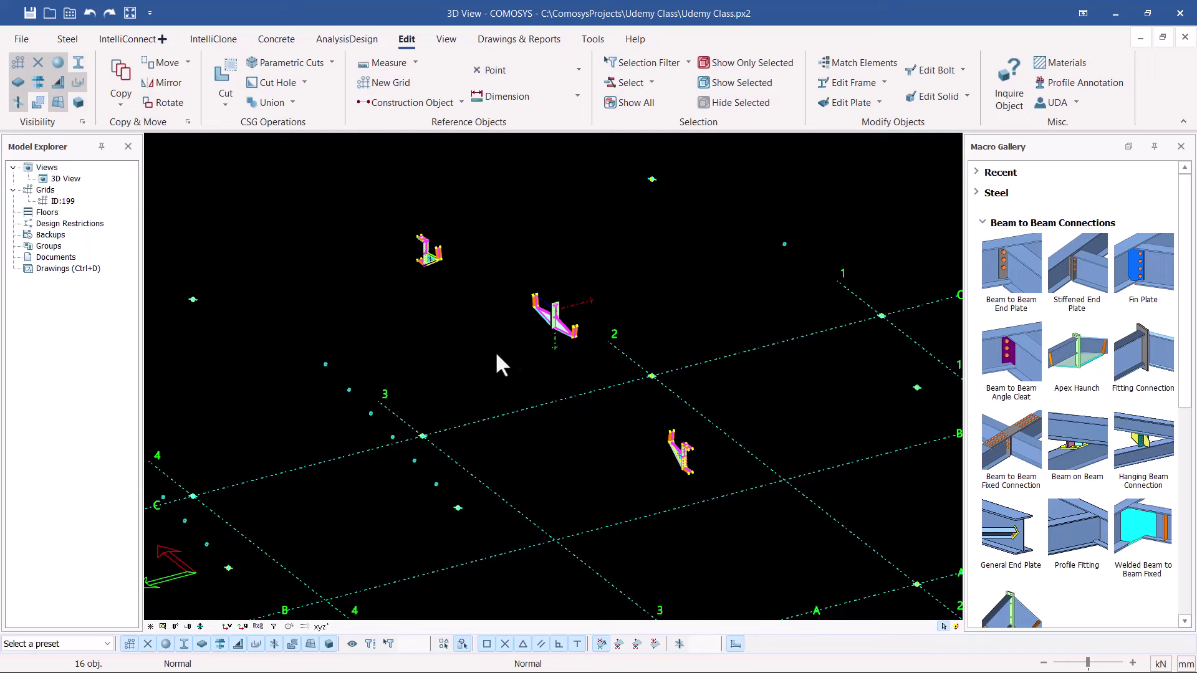
{"action": "scroll", "coordinate": [495, 350], "scroll_direction": "down", "scroll_amount": 3}
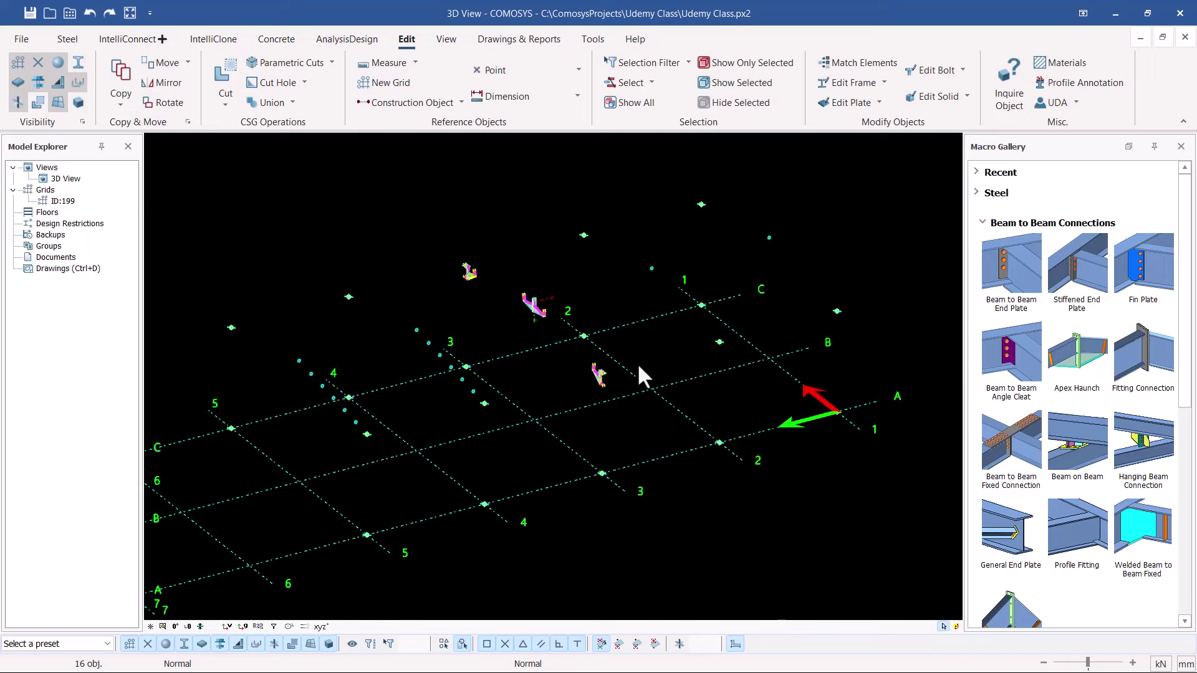
{"action": "left_click", "coordinate": [18, 62]}
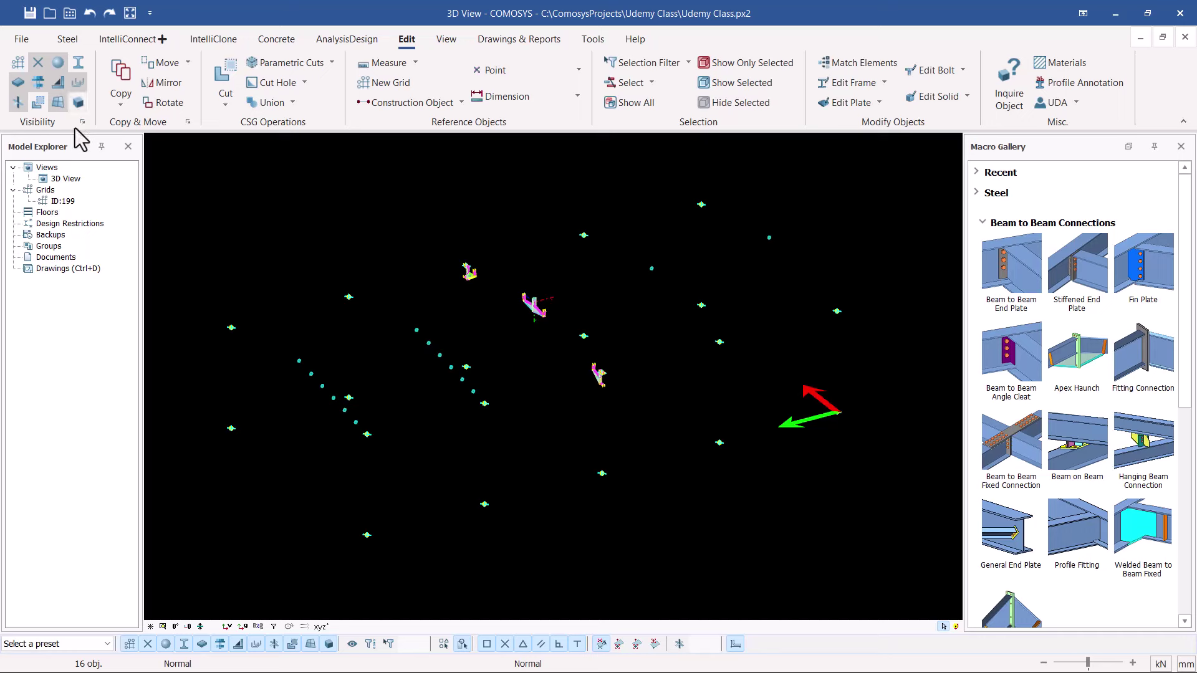
{"action": "left_click", "coordinate": [16, 64]}
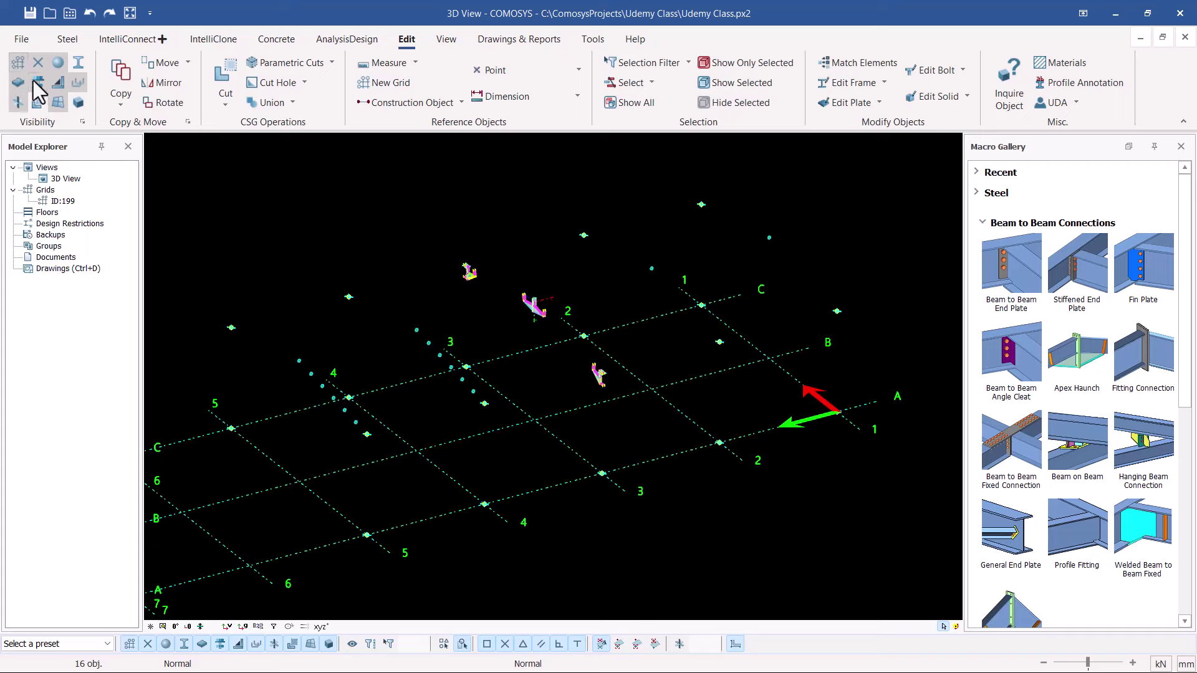
{"action": "left_click", "coordinate": [78, 63]}
{"action": "scroll", "coordinate": [783, 388], "scroll_direction": "up", "scroll_amount": 5}
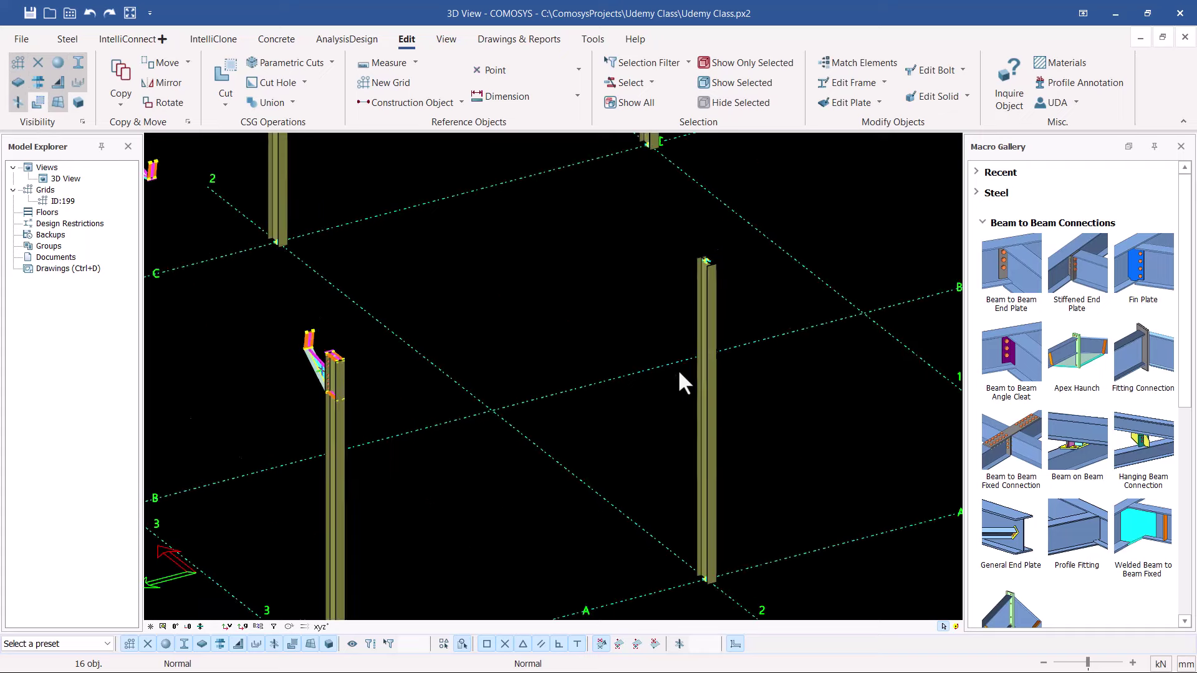